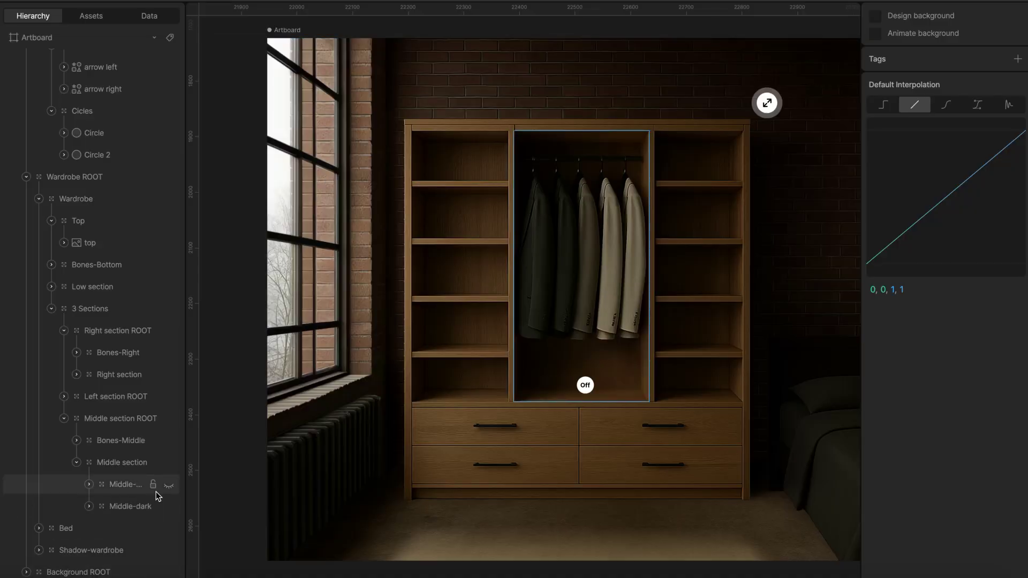
# Compare the lit and dark Middle section versions, then hide the Bed layer
pyautogui.click(169, 487)
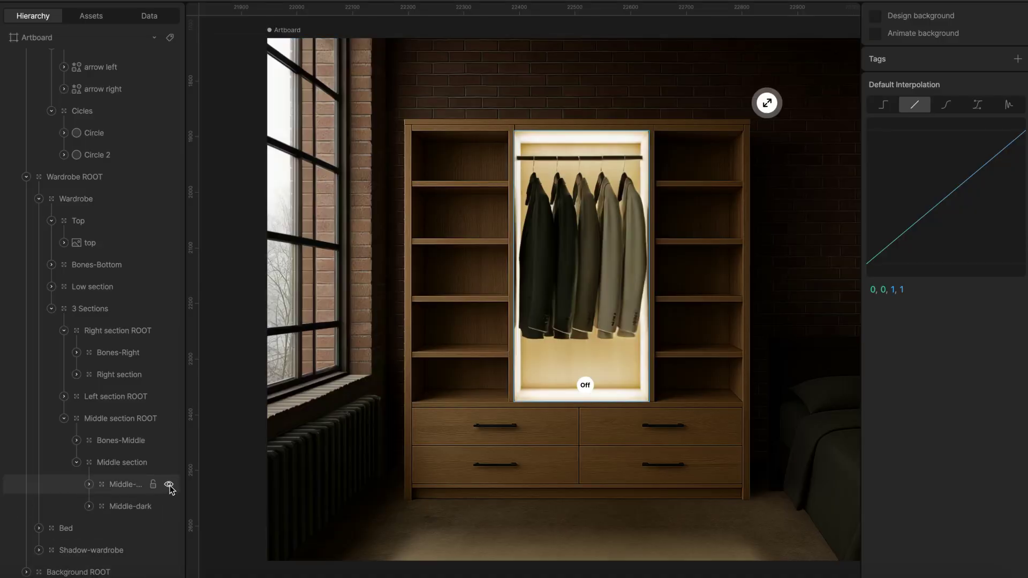
pyautogui.click(169, 486)
pyautogui.click(170, 530)
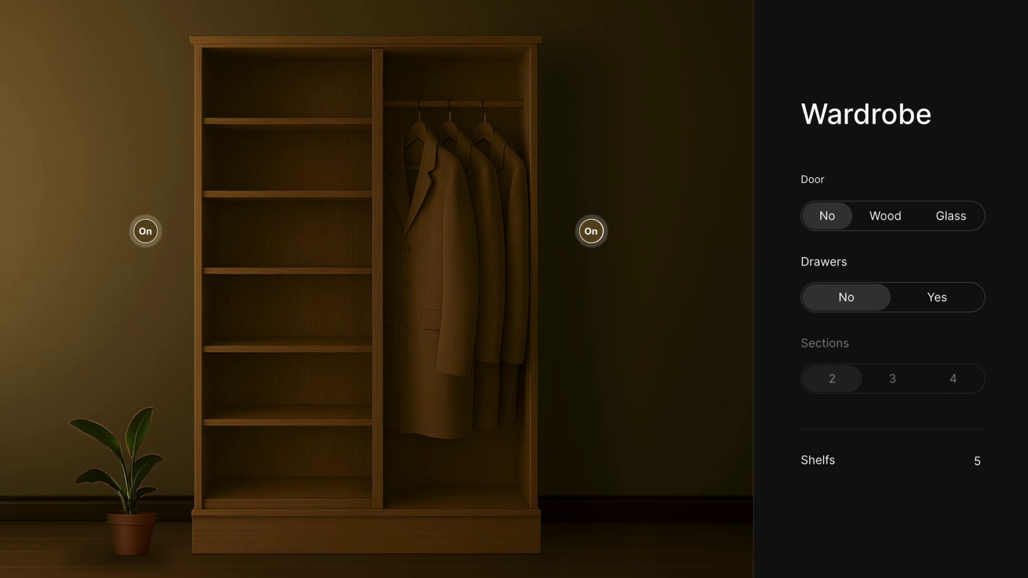
# Light both wardrobe sections, add a Wood door, slide it left, then compare before and after
pyautogui.click(596, 234)
pyautogui.click(145, 230)
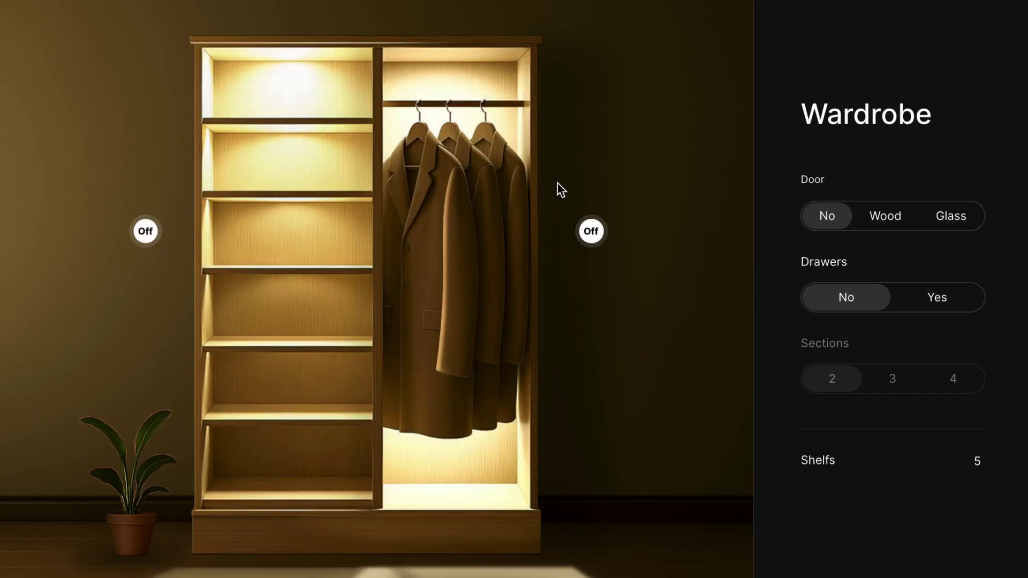
pyautogui.click(890, 218)
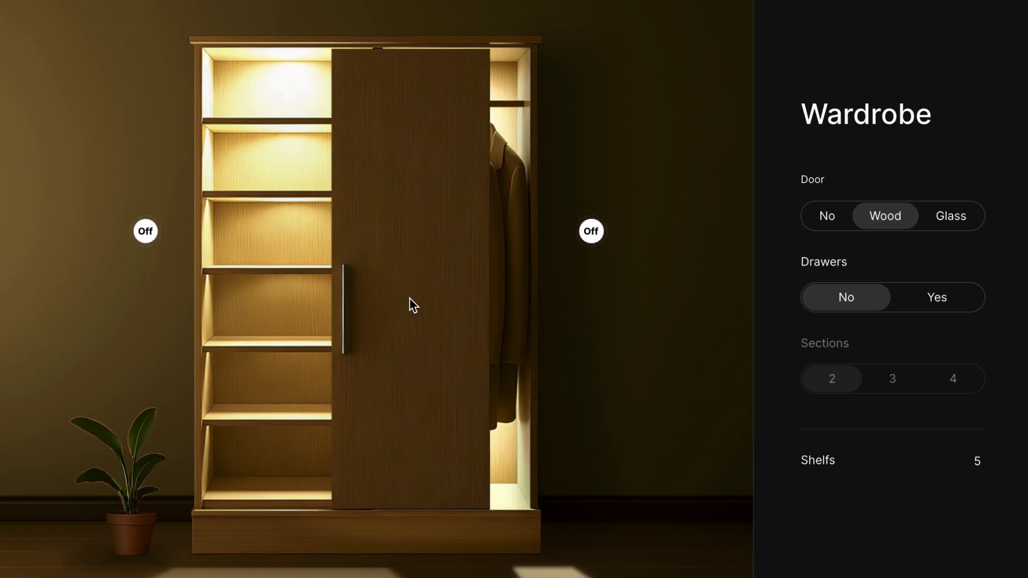
pyautogui.moveTo(414, 305); pyautogui.dragTo(361, 308)
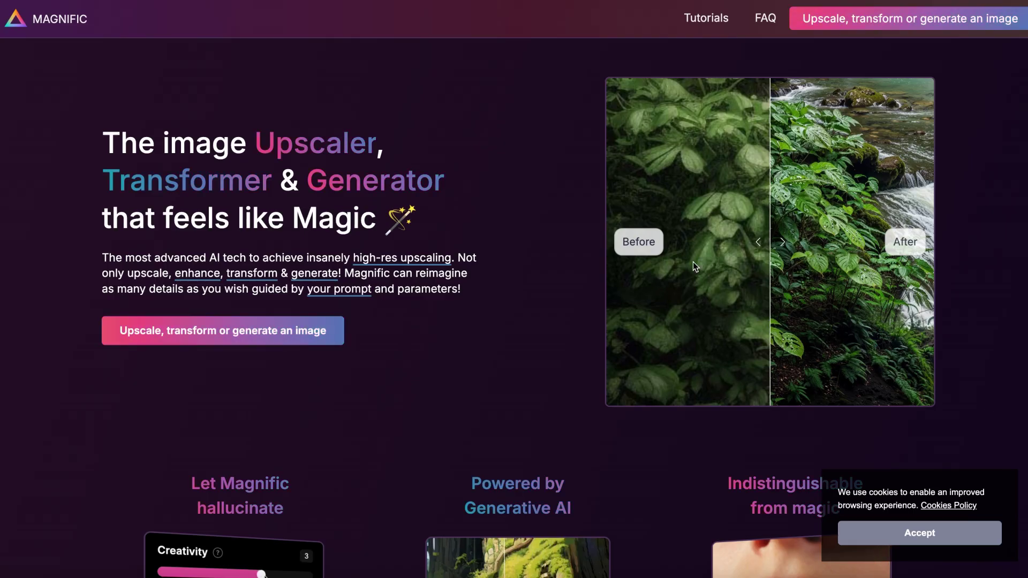
pyautogui.moveTo(633, 247); pyautogui.dragTo(753, 242)
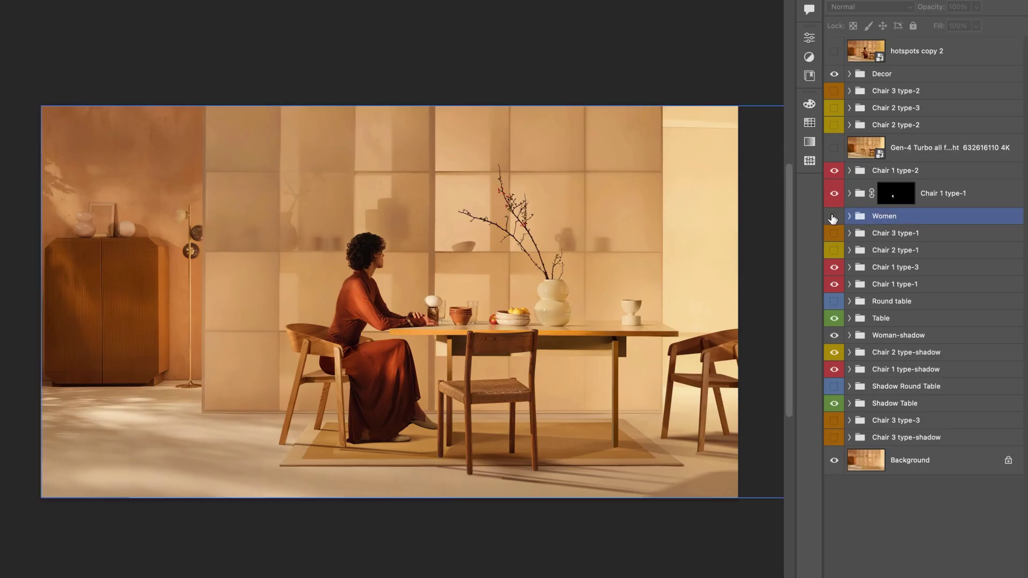
# Toggle the woman off and on, hide Decor and Table, and show Round table
pyautogui.click(831, 218)
pyautogui.click(833, 218)
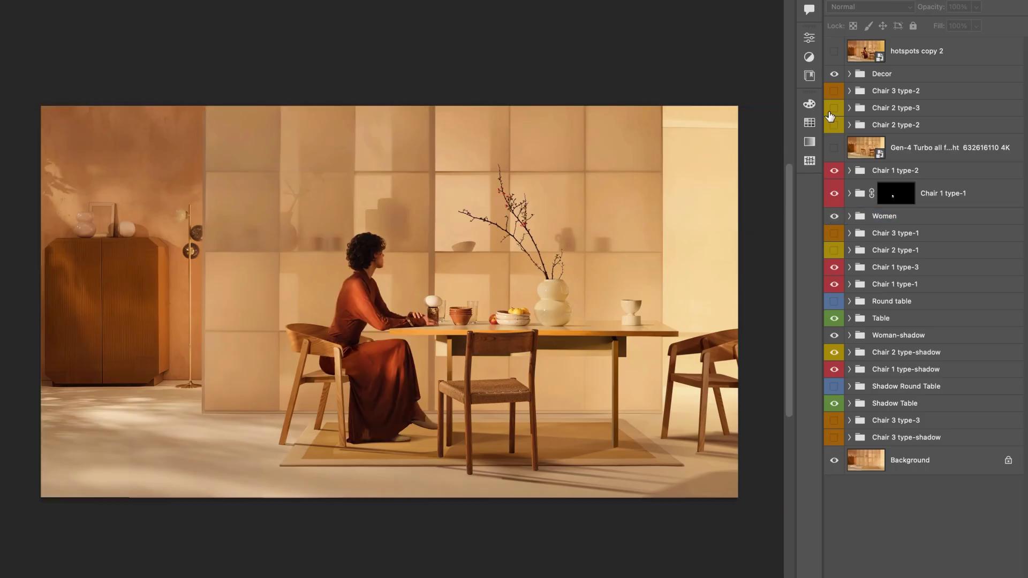
pyautogui.click(833, 74)
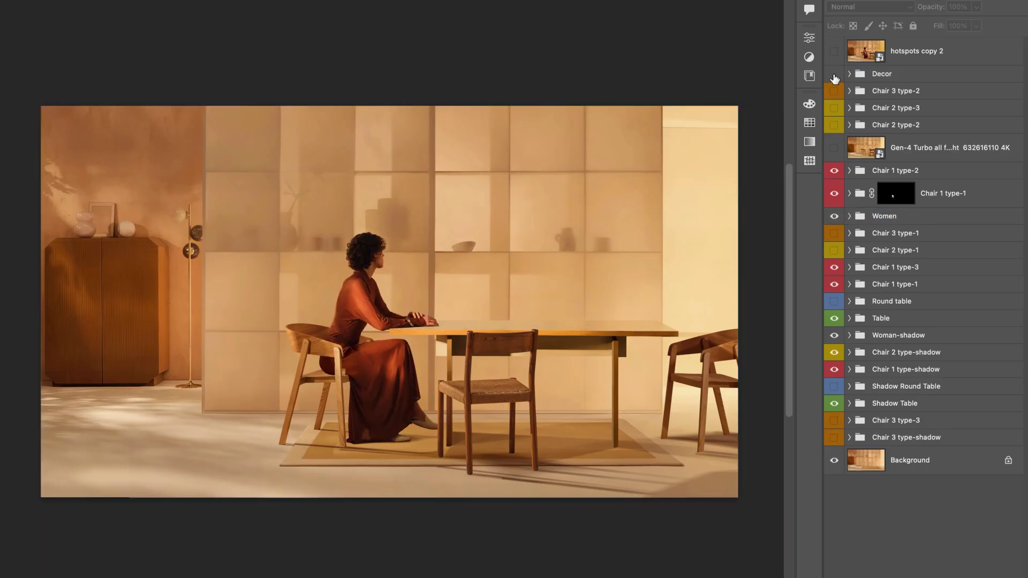
pyautogui.click(834, 318)
pyautogui.click(834, 302)
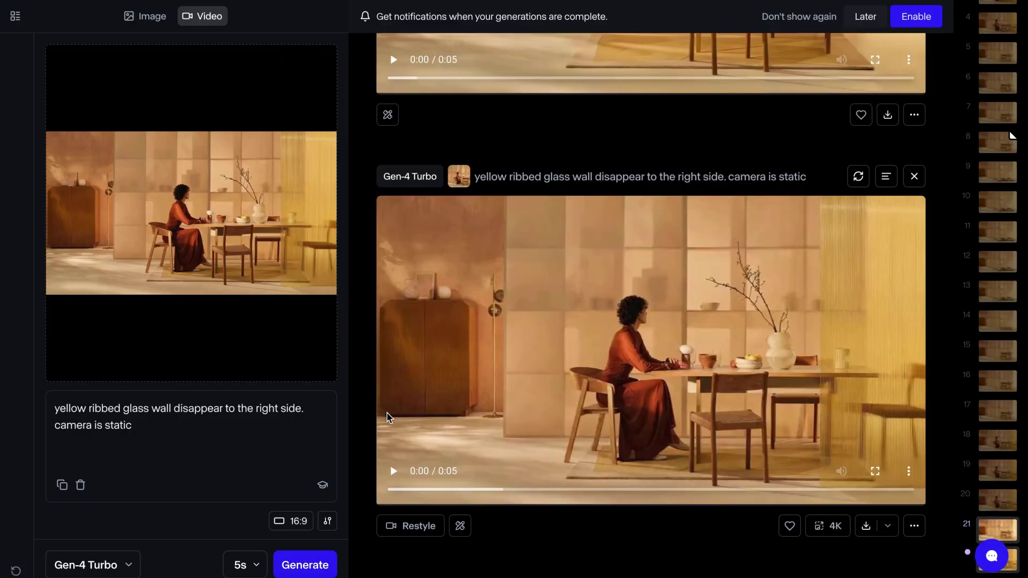
# Play the Gen-4 Turbo clip of the yellow ribbed glass wall disappearing
pyautogui.click(394, 474)
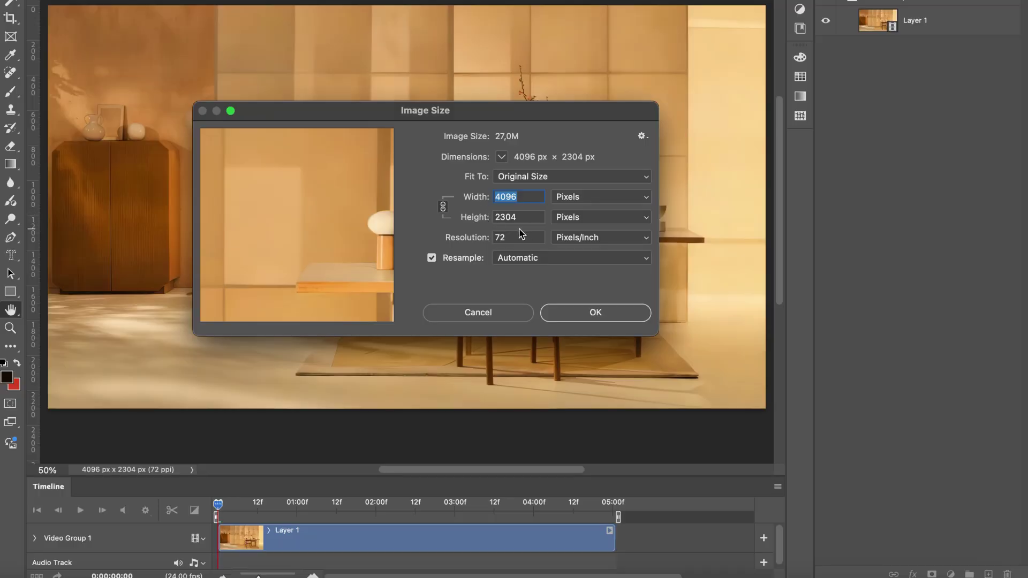
# Keep the 4096 × 2304 px size, move to a frame near the end and export it
pyautogui.click(616, 315)
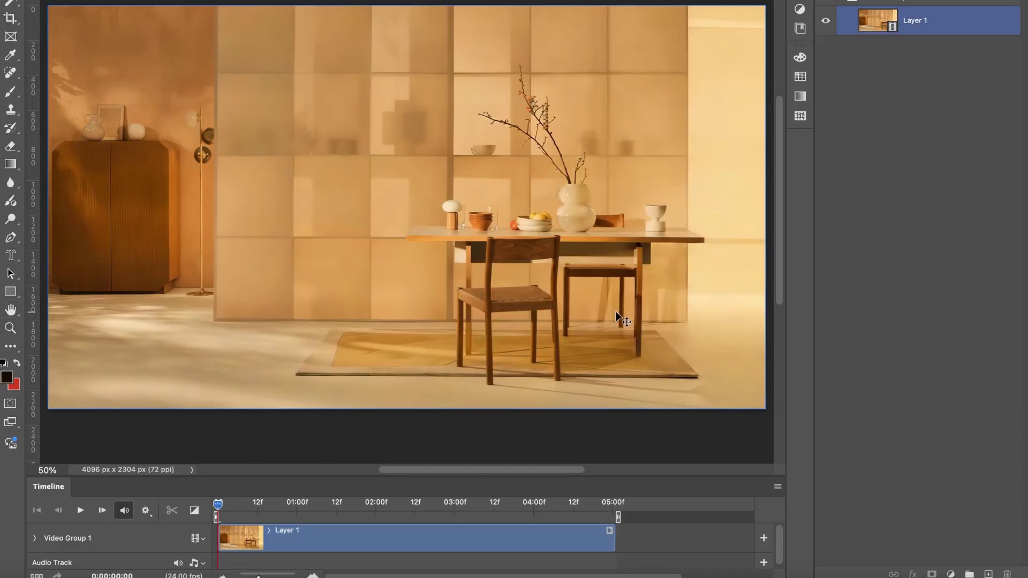
pyautogui.moveTo(218, 508); pyautogui.dragTo(592, 512)
pyautogui.press('super+alt+shift+w')
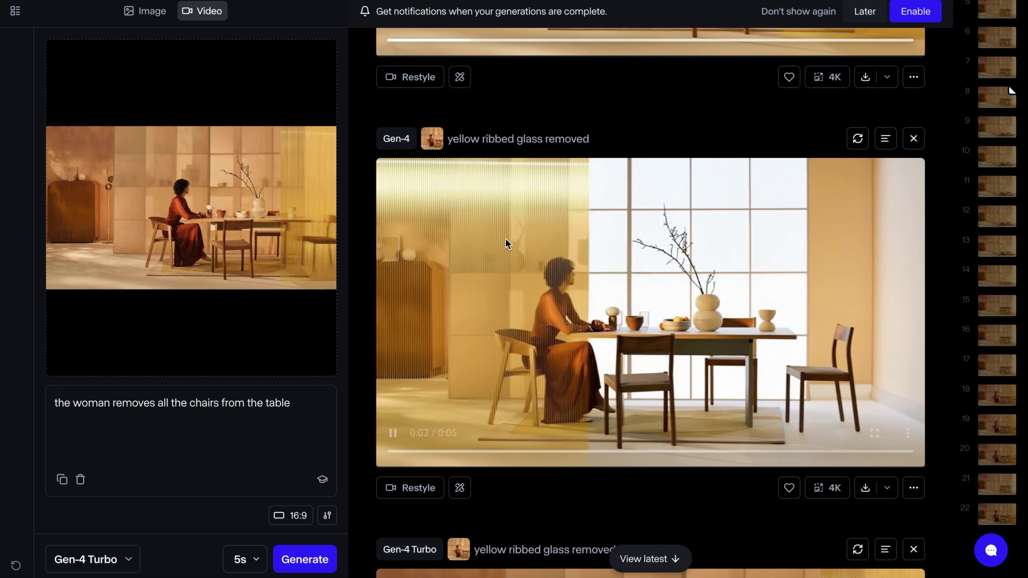
# Scroll to the newest results and play, then pause, the 'woman removes all the chairs' clip
pyautogui.scroll(10, 588, 396)
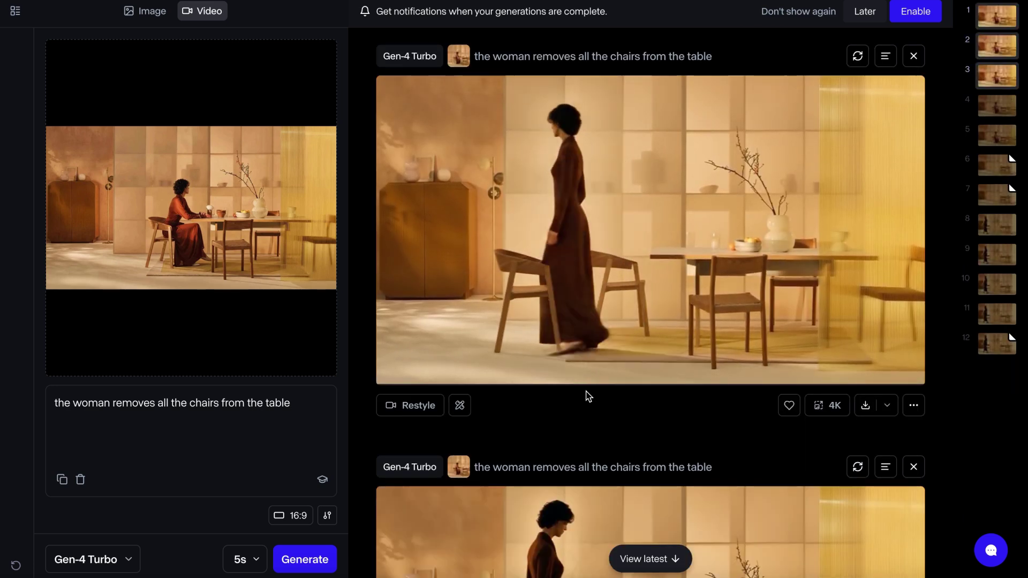
pyautogui.scroll(-2, 439, 358)
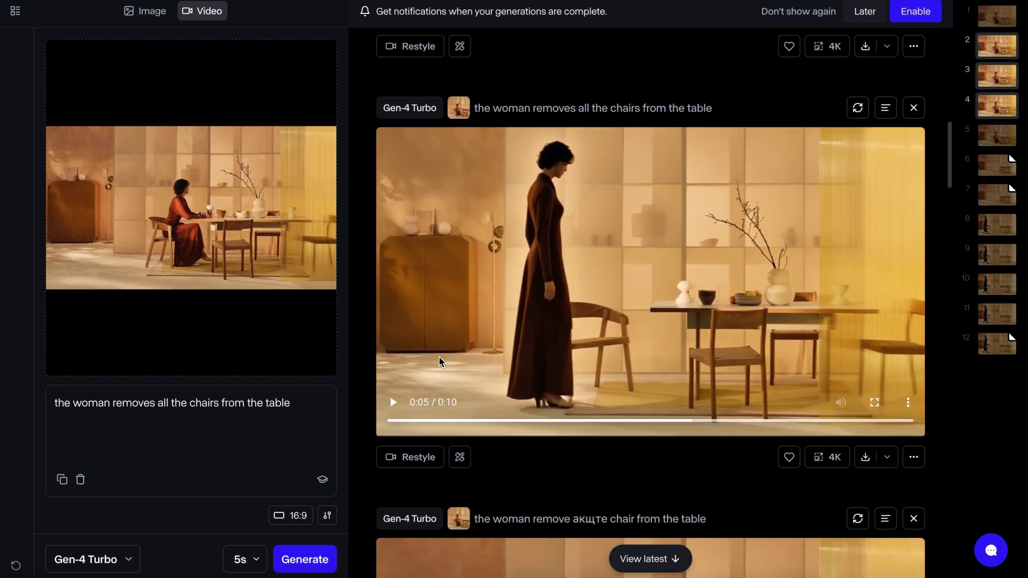
pyautogui.click(455, 341)
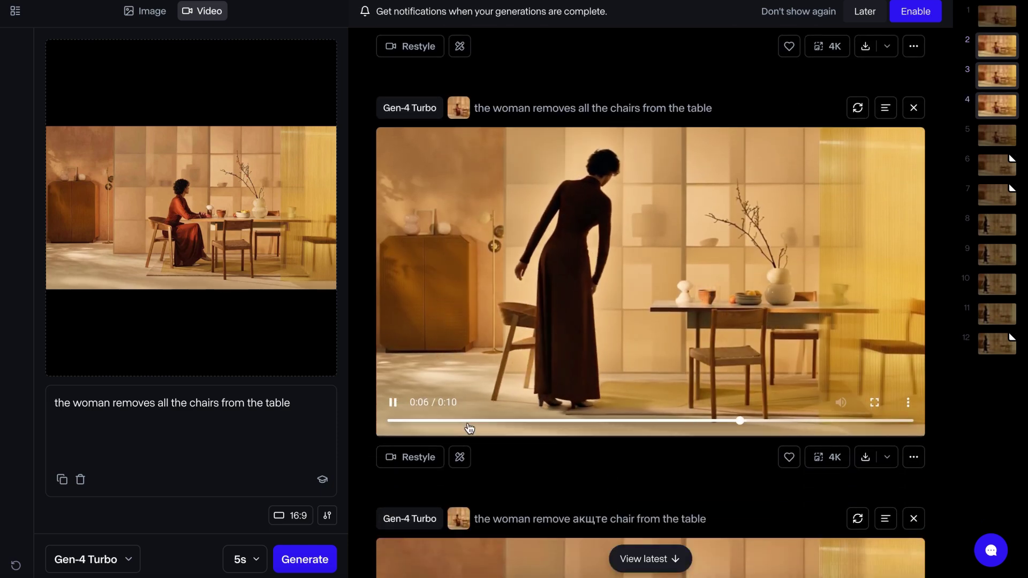
pyautogui.click(459, 330)
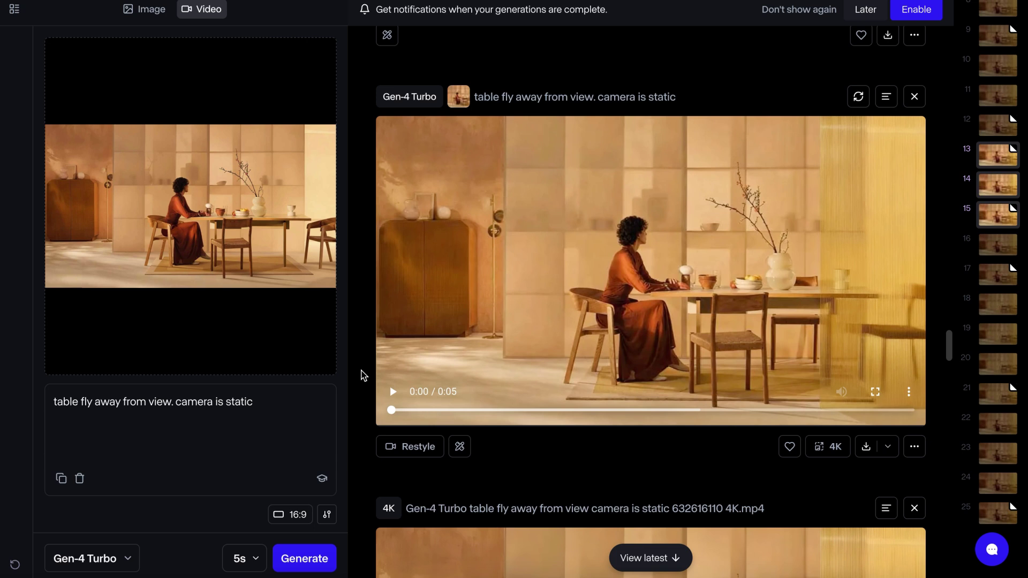
# Play the table fly-away, table move-left and both collapsing-table clips in turn
pyautogui.click(392, 391)
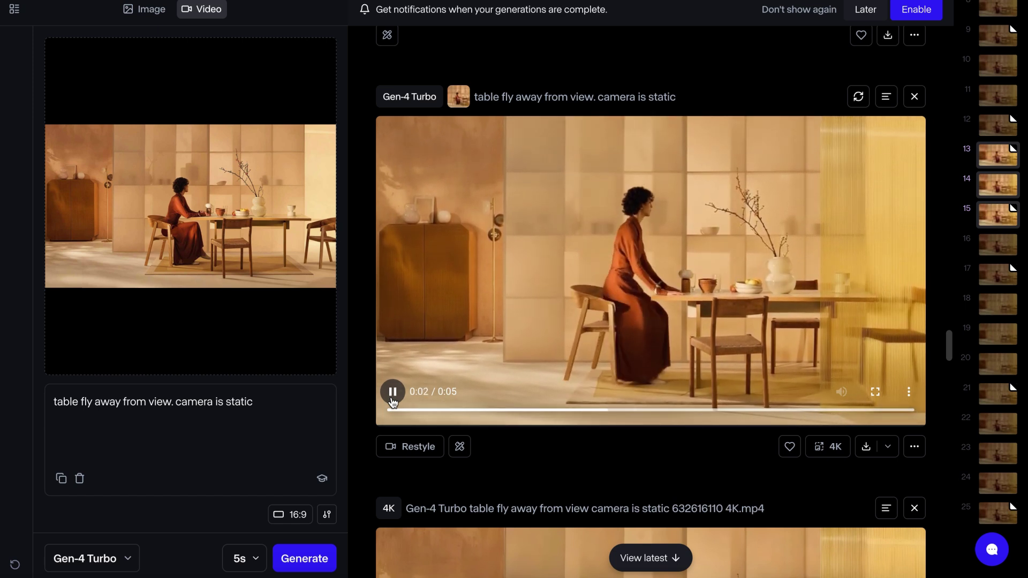
pyautogui.scroll(-10, 354, 433)
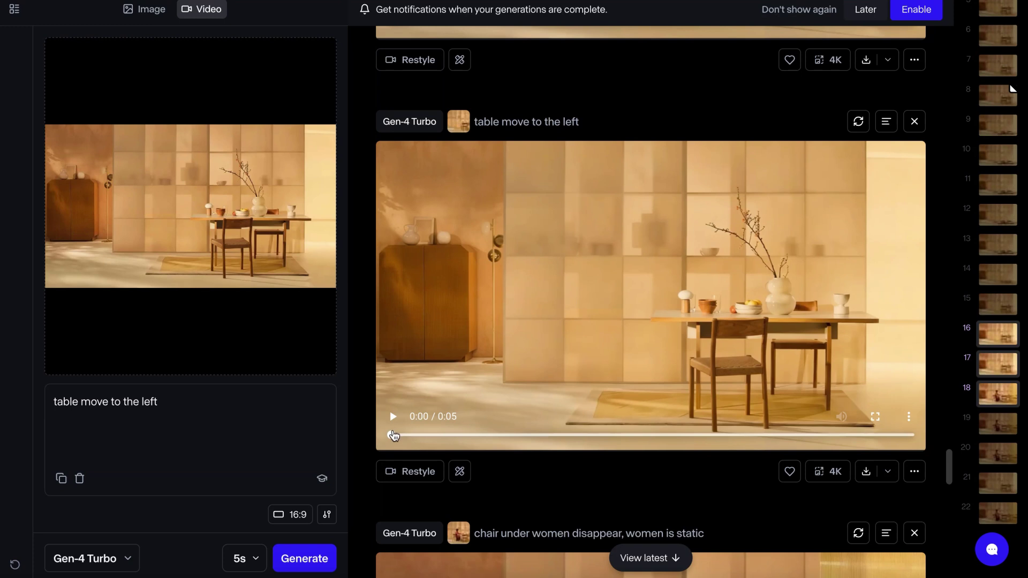
pyautogui.click(392, 416)
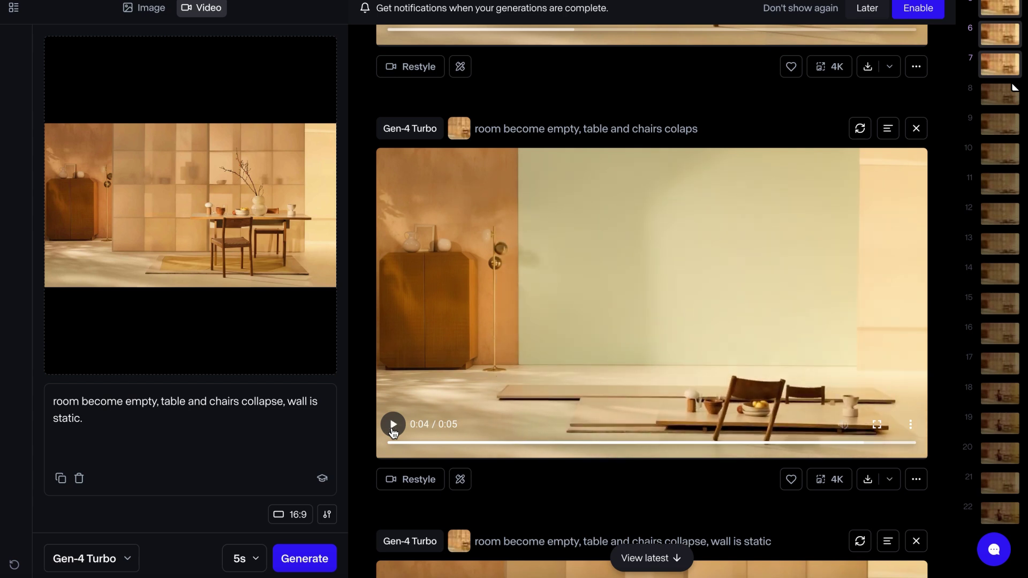
pyautogui.click(393, 426)
pyautogui.scroll(-1, 393, 431)
pyautogui.scroll(-7, 392, 432)
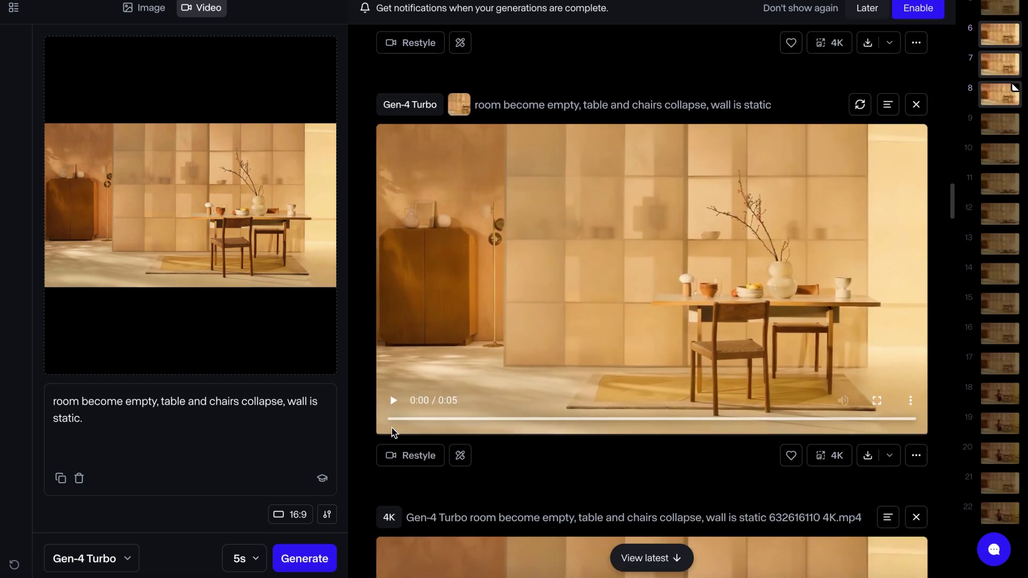
pyautogui.click(393, 401)
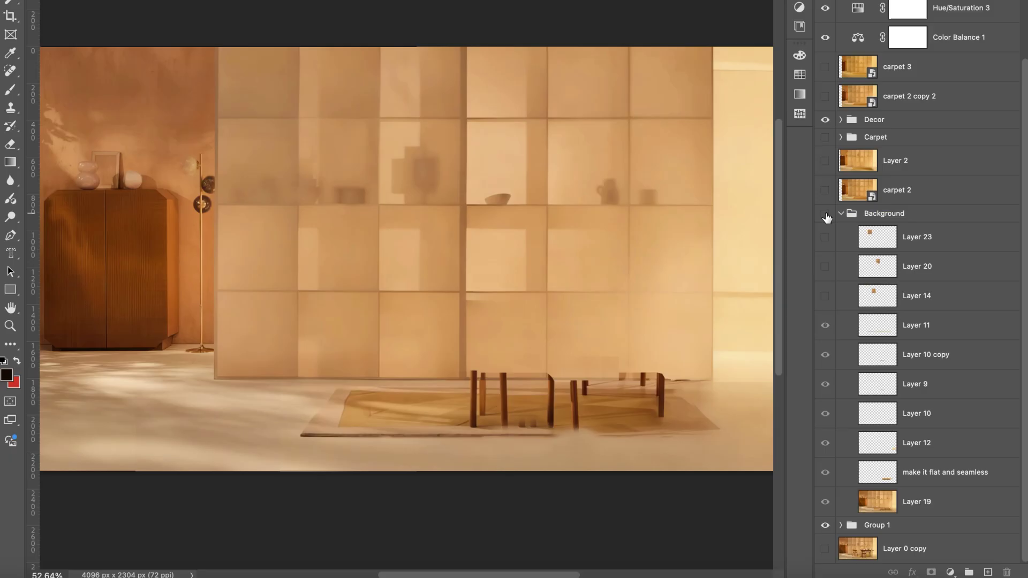
# Make the Background group visible to reveal the emptied room with leftover table legs
pyautogui.click(825, 214)
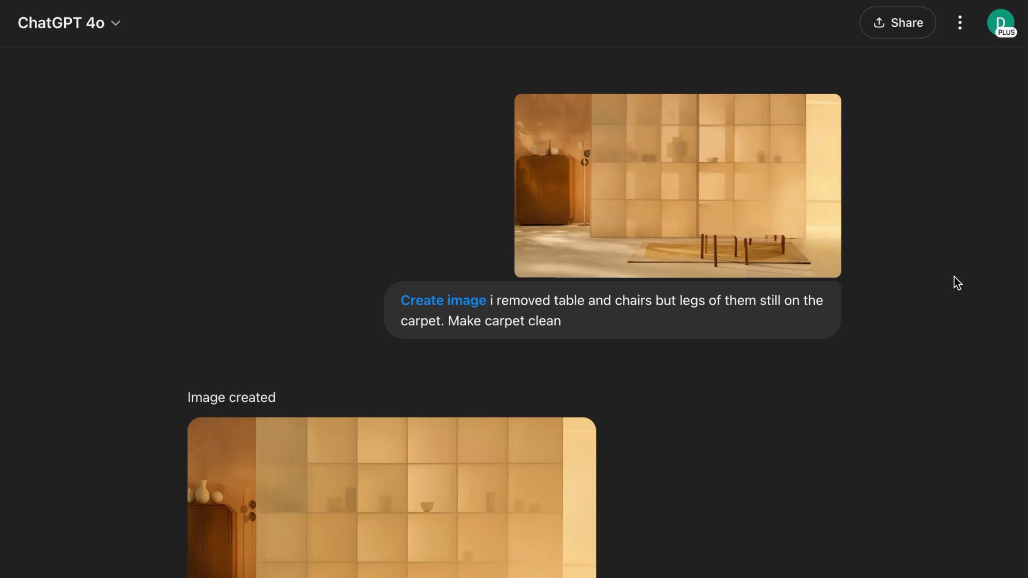
# Scroll down and open the second generated clean-carpet image at full size
pyautogui.scroll(-7, 954, 278)
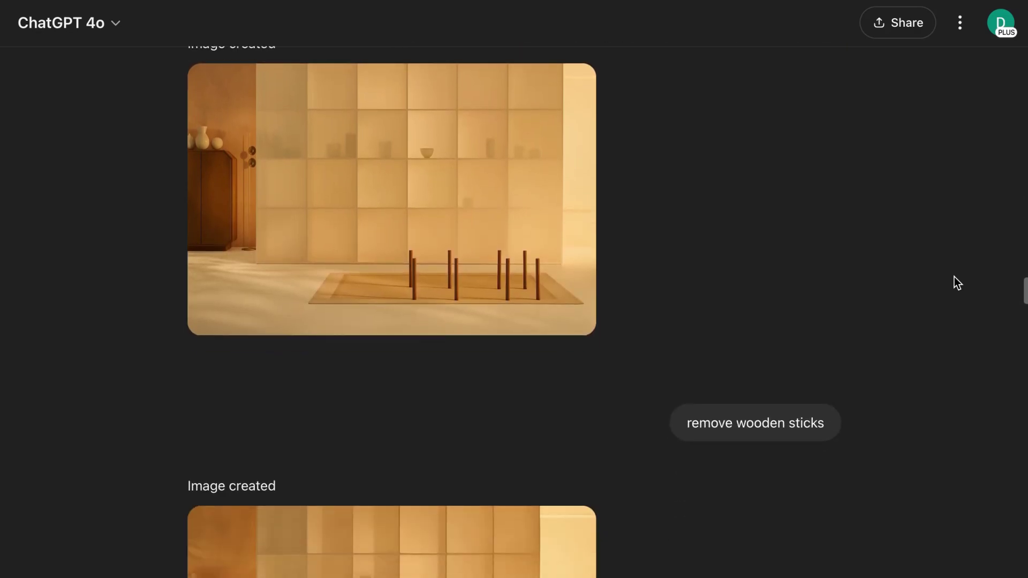
pyautogui.scroll(-4, 953, 277)
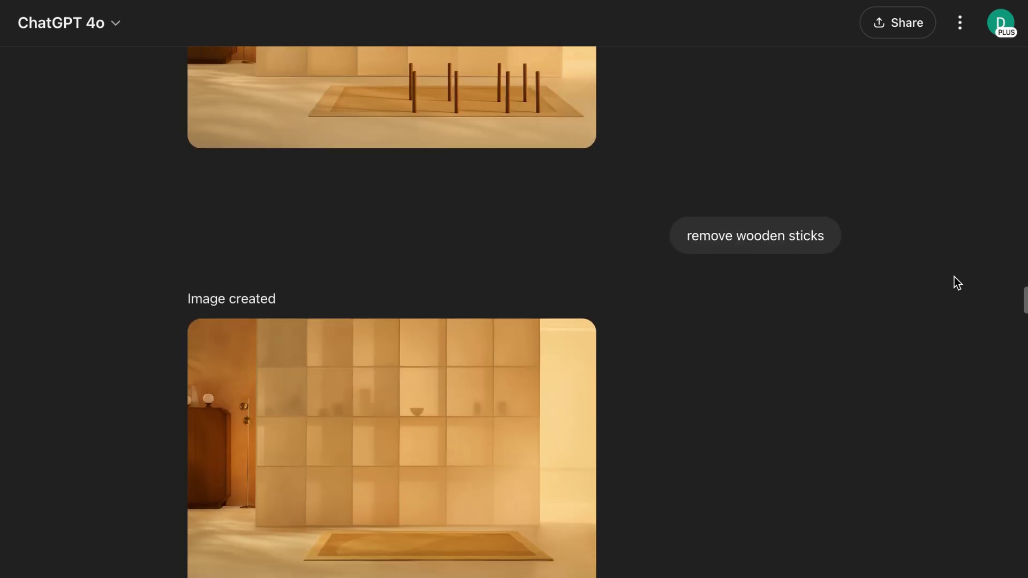
pyautogui.click(560, 474)
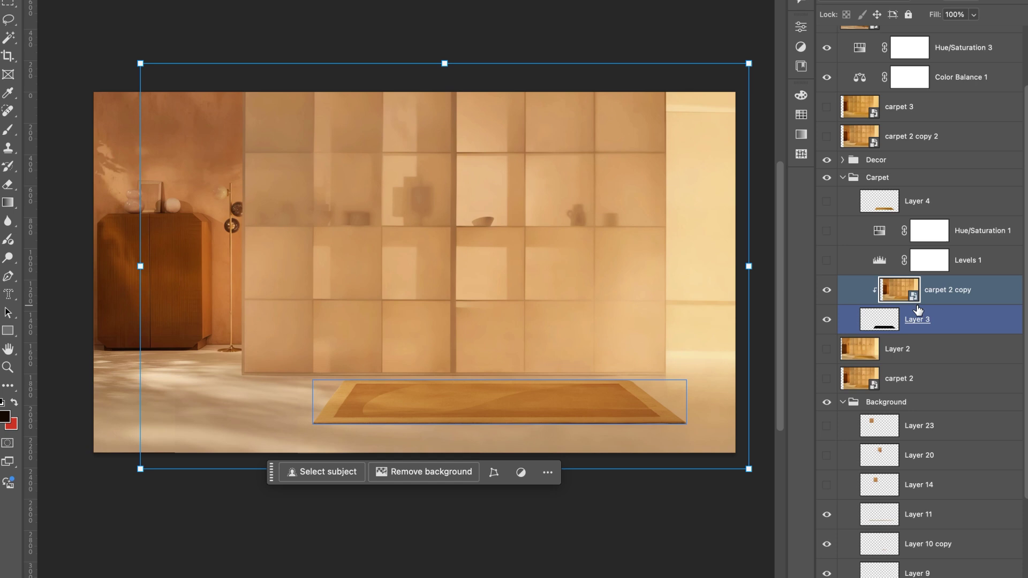
# Clip Levels 1 and Hue/Saturation 1 to the carpet copy, enable them, and show Layer 4
pyautogui.keyDown('alt'); pyautogui.click(856, 275); pyautogui.keyUp('alt')
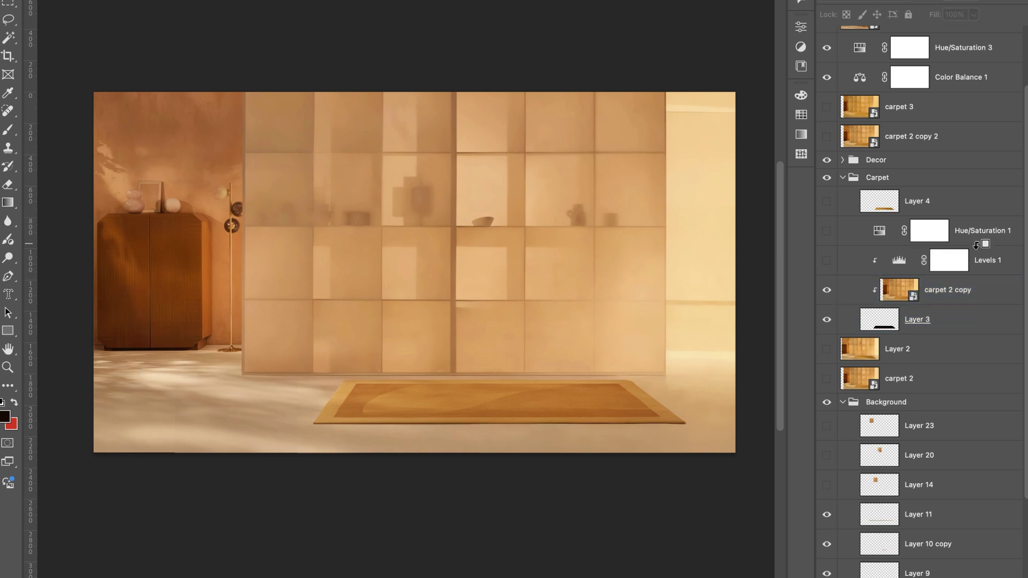
pyautogui.keyDown('alt'); pyautogui.click(856, 245); pyautogui.keyUp('alt')
pyautogui.click(826, 260)
pyautogui.click(827, 230)
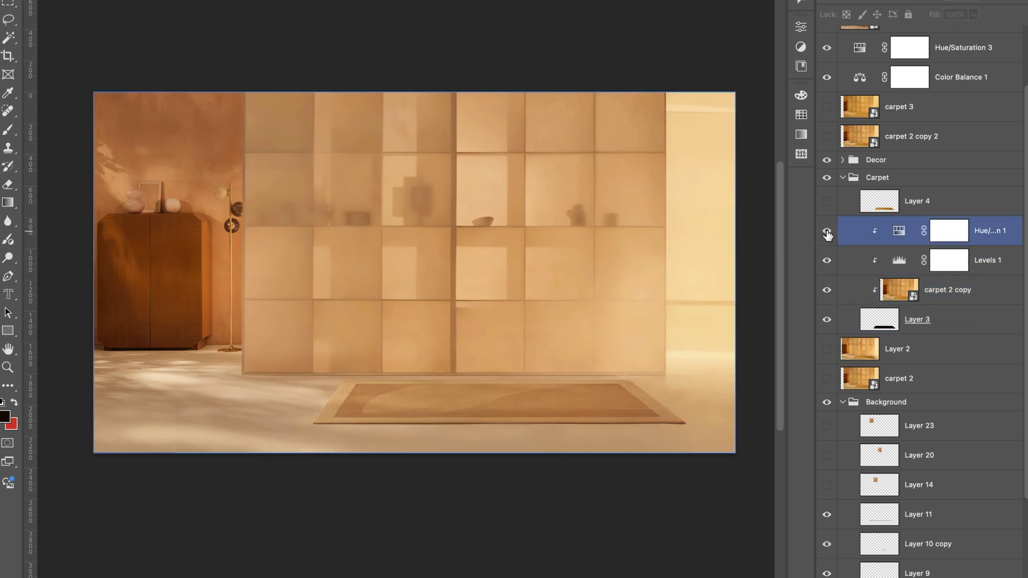
pyautogui.click(826, 200)
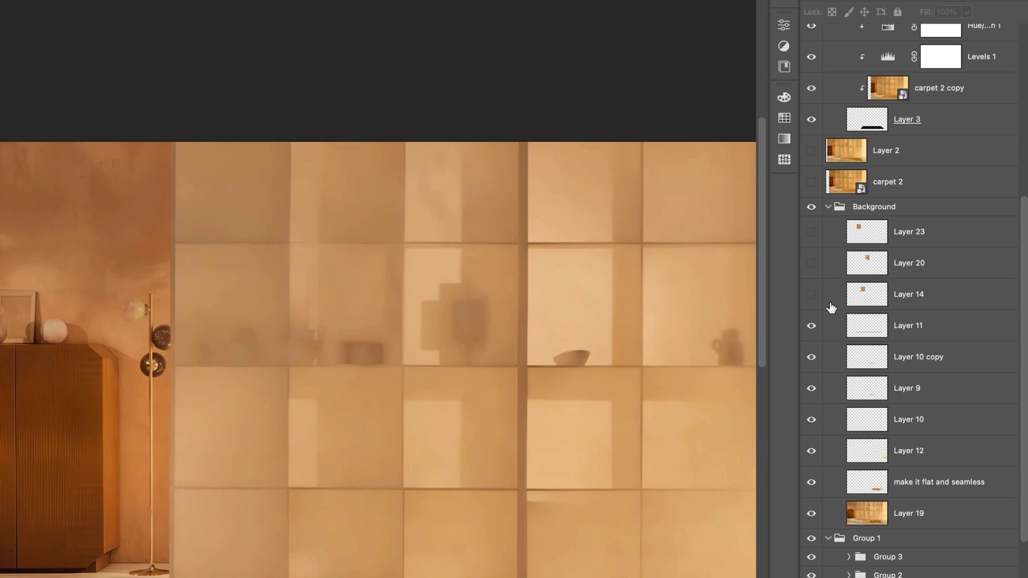
# Show Layer 14, Layer 20 and Layer 23, and select Layer 23
pyautogui.click(826, 485)
pyautogui.click(811, 263)
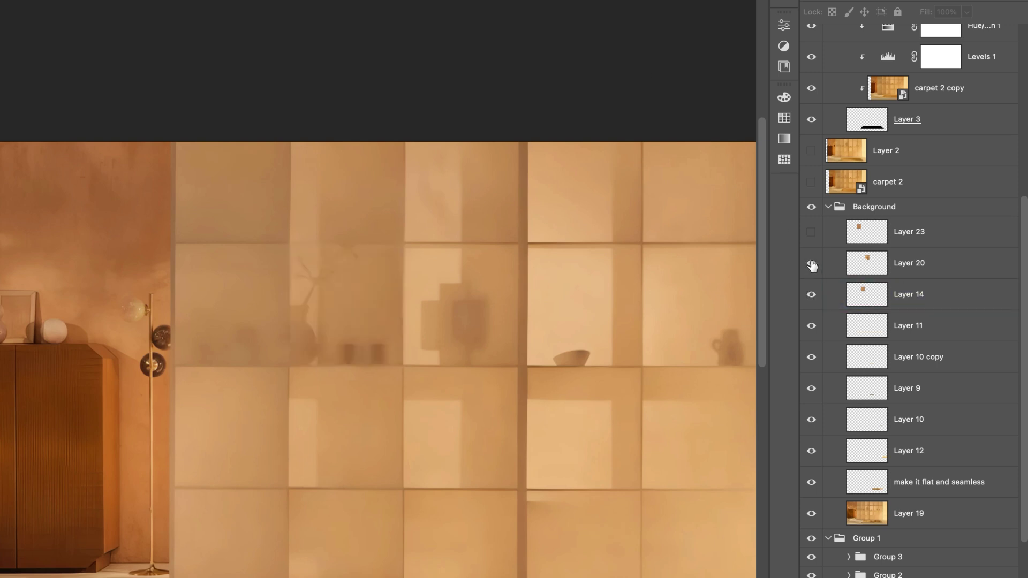
pyautogui.click(811, 232)
pyautogui.click(812, 233)
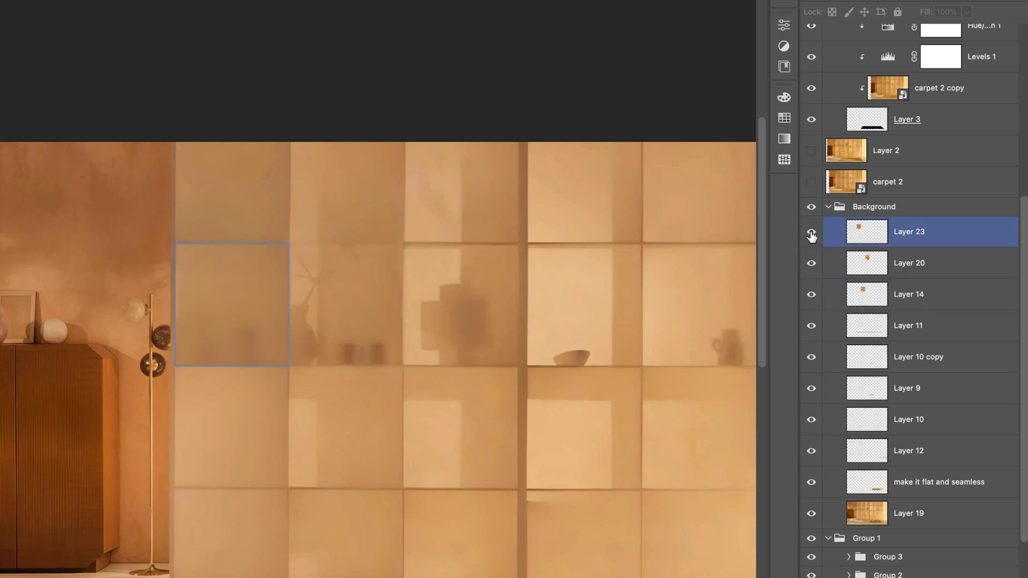
# Select the hotspots layer and toggle its visibility on, then off again
pyautogui.click(972, 102)
pyautogui.scroll(5, 972, 108)
pyautogui.click(973, 108)
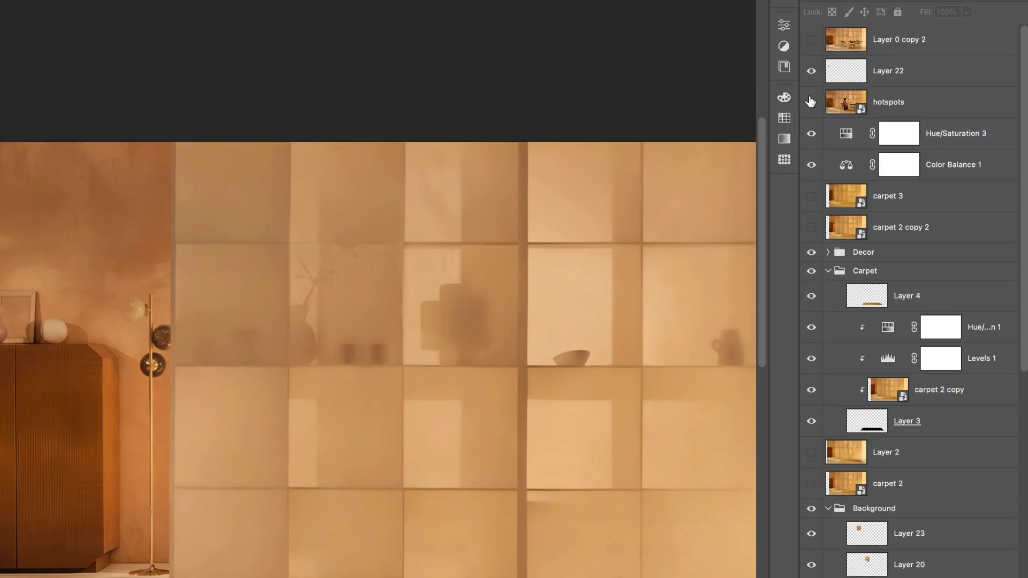
pyautogui.click(811, 102)
pyautogui.click(811, 103)
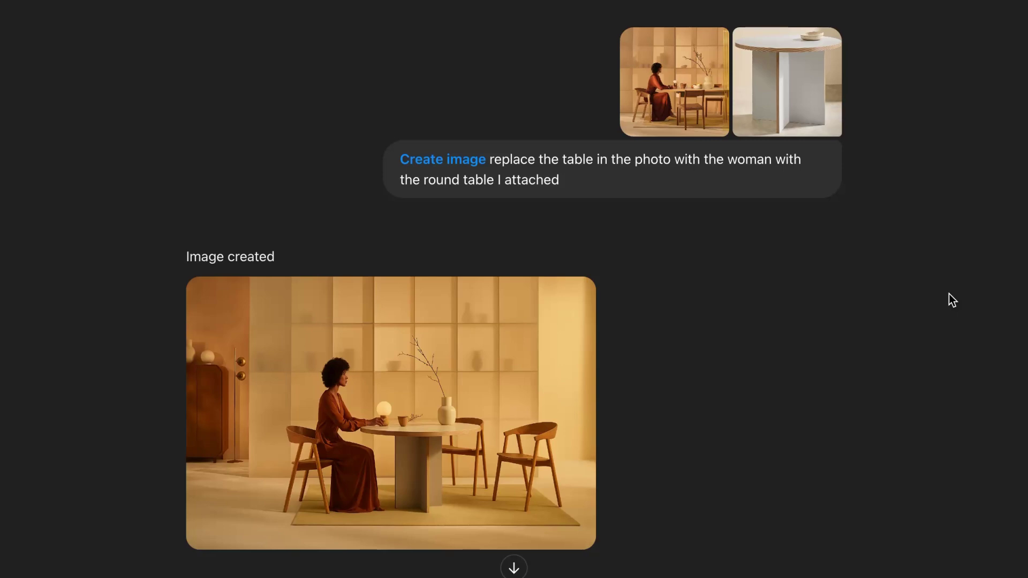
pyautogui.click(686, 98)
pyautogui.click(984, 13)
pyautogui.scroll(-4, 786, 323)
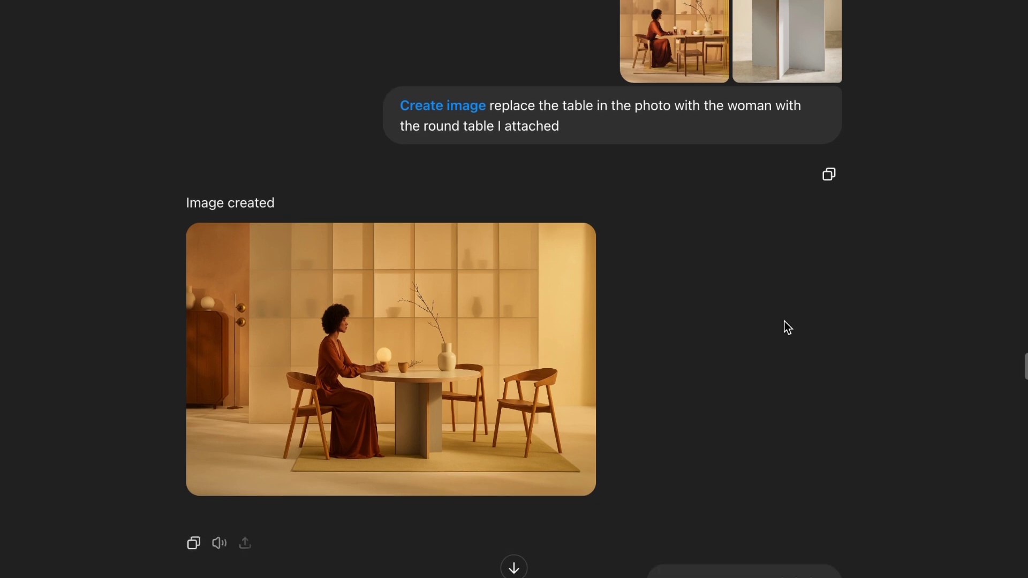
pyautogui.scroll(1, 784, 325)
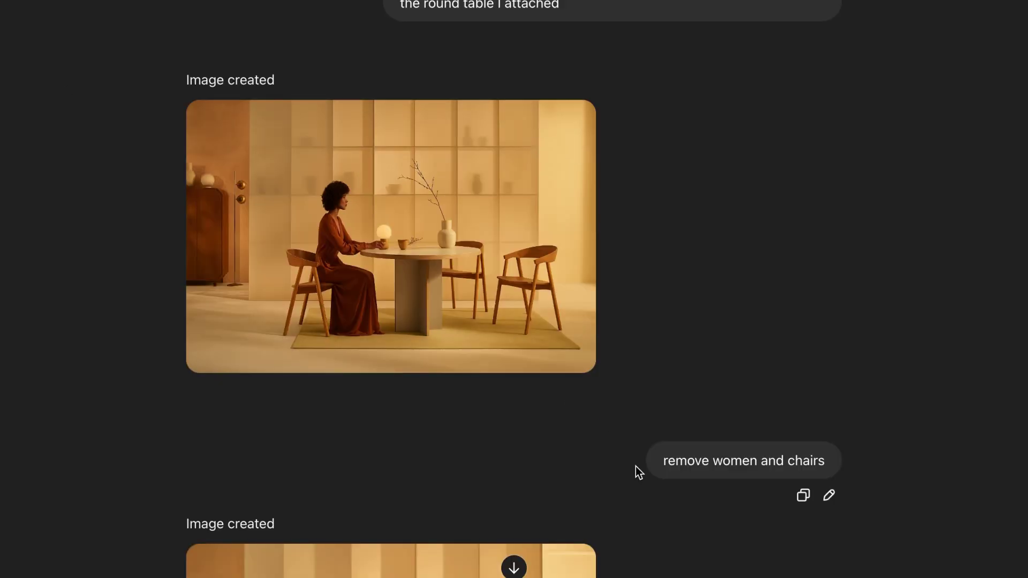
pyautogui.scroll(-3, 662, 494)
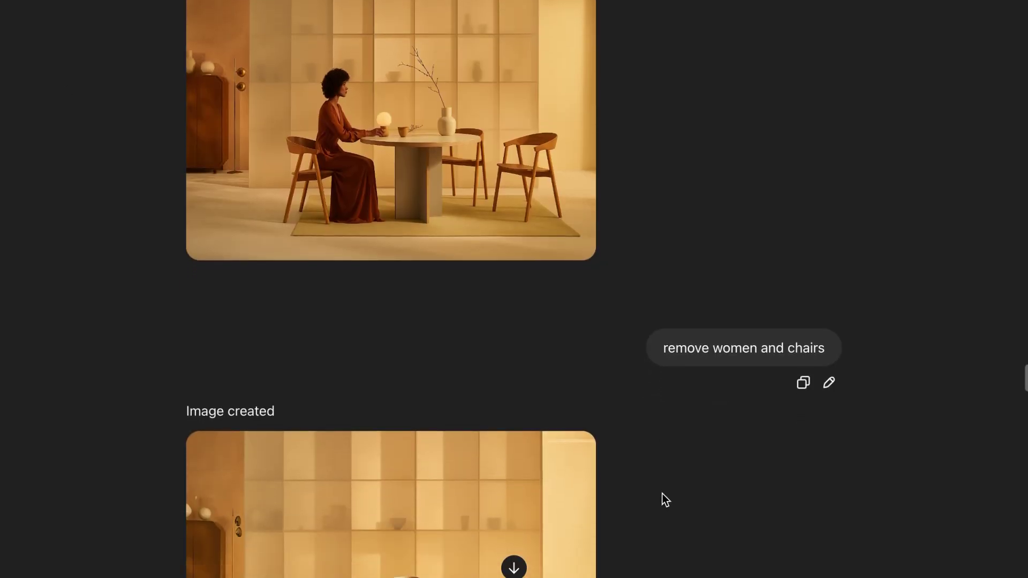
pyautogui.scroll(-4, 663, 494)
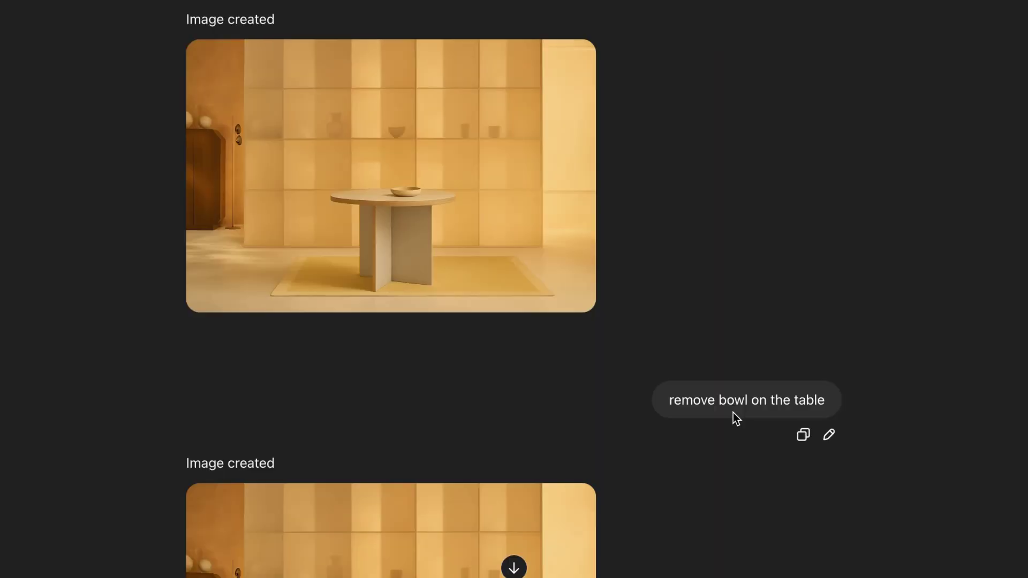
pyautogui.scroll(-5, 733, 413)
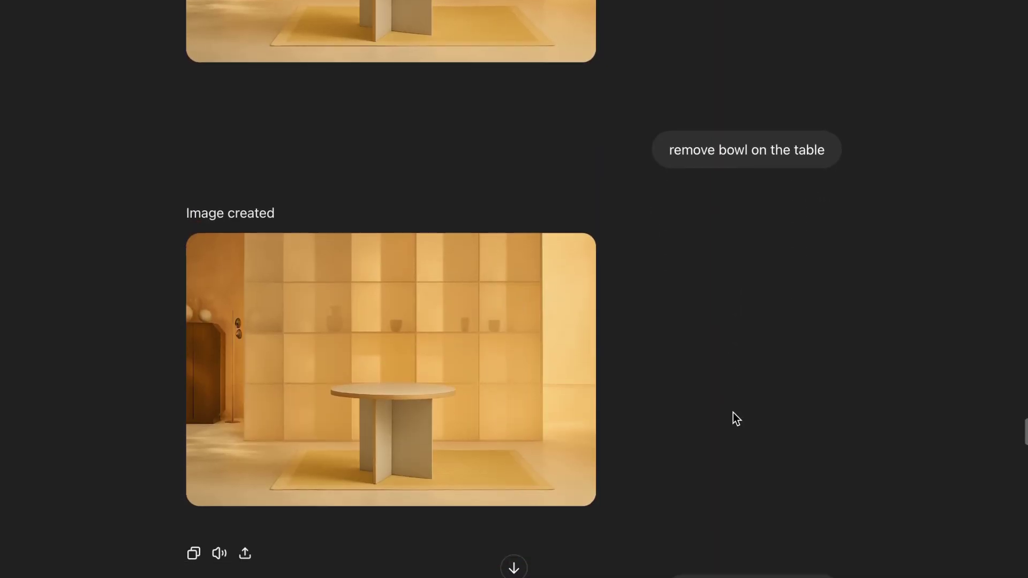
pyautogui.scroll(-2, 736, 418)
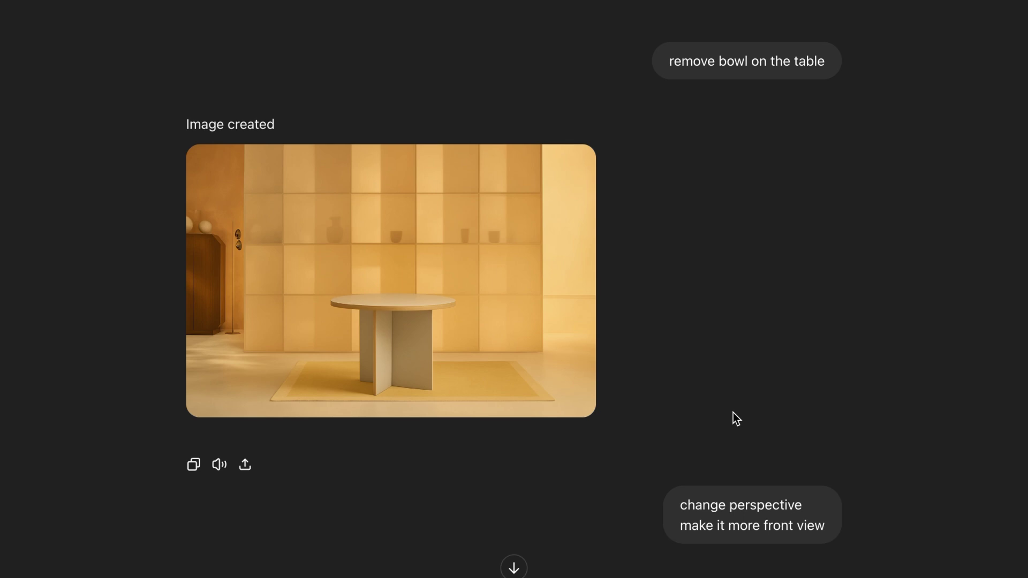
pyautogui.scroll(-2, 736, 418)
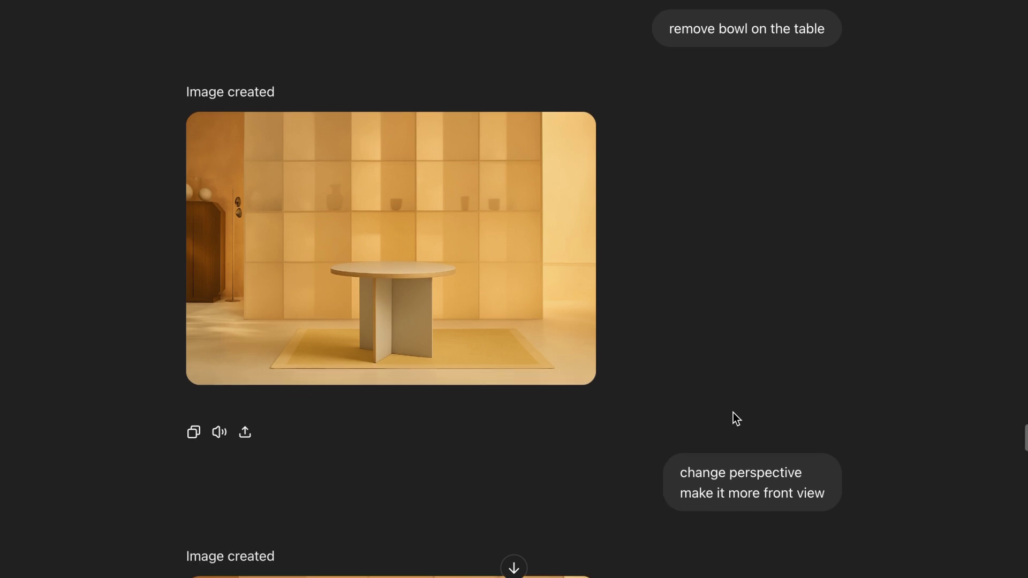
pyautogui.click(487, 317)
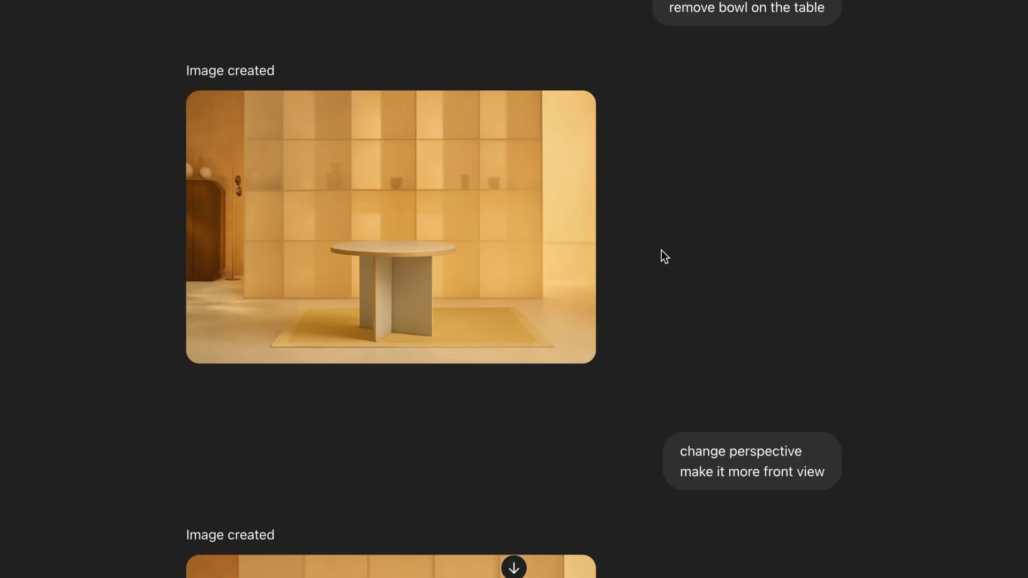
pyautogui.scroll(-2, 866, 417)
pyautogui.scroll(-2, 867, 417)
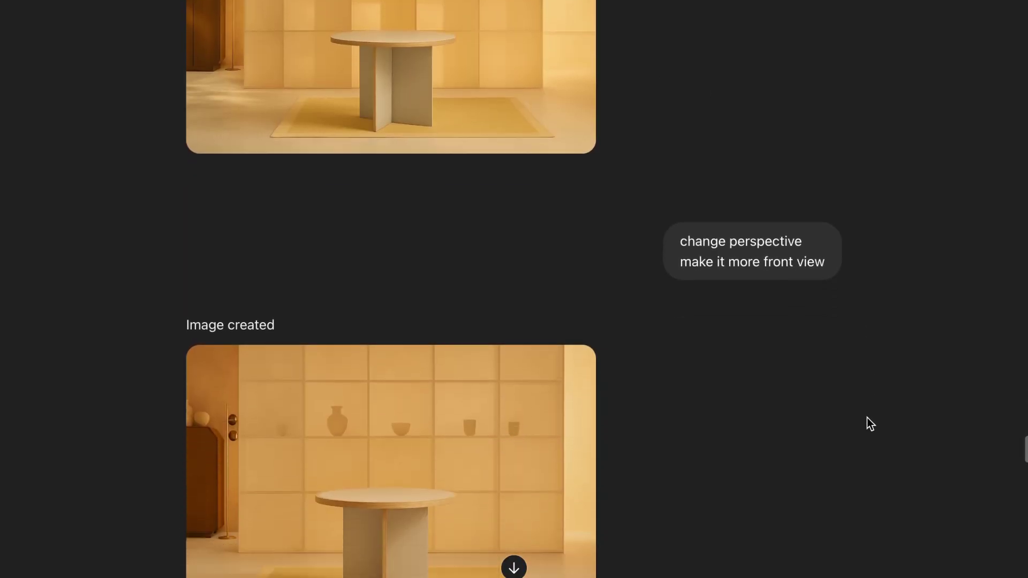
pyautogui.scroll(-2, 866, 417)
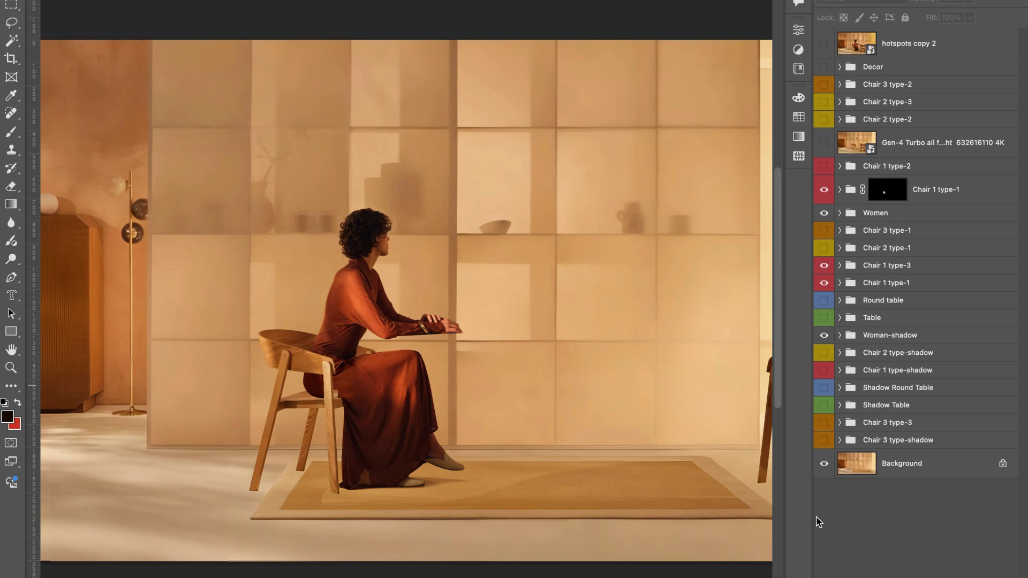
# Turn on the Round table and Shadow Round Table groups beside the seated woman
pyautogui.click(824, 299)
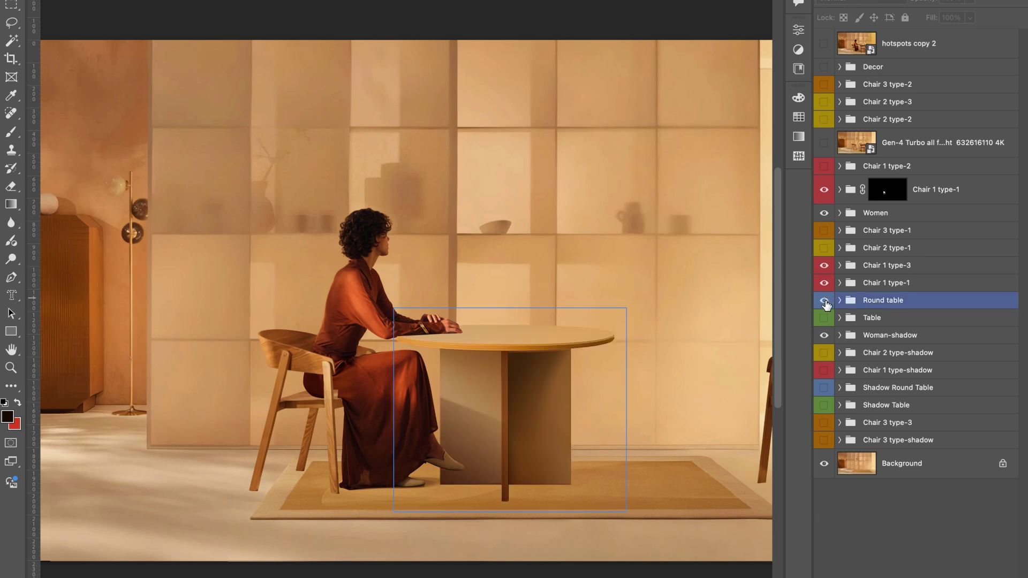
pyautogui.click(824, 387)
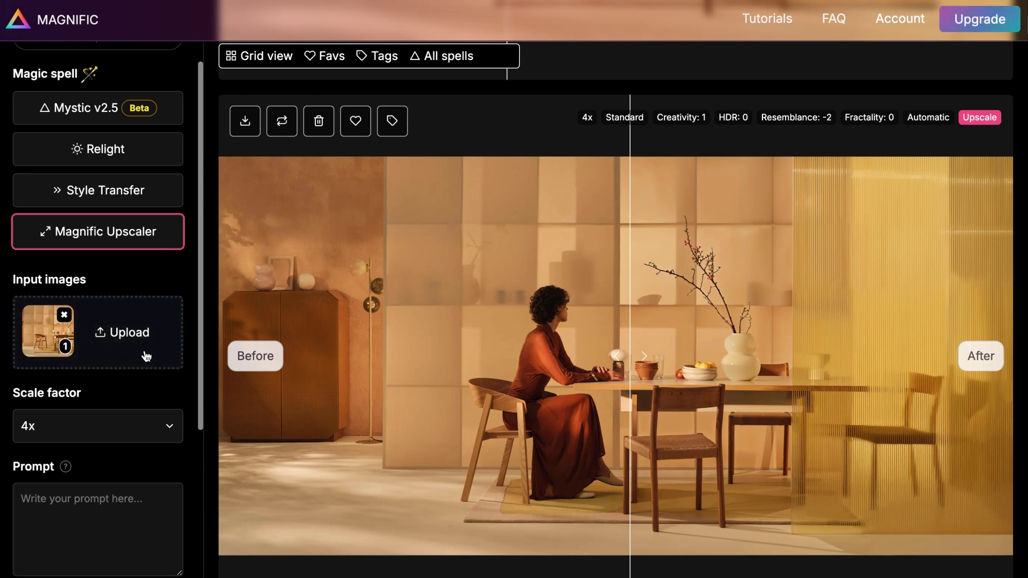
pyautogui.click(79, 432)
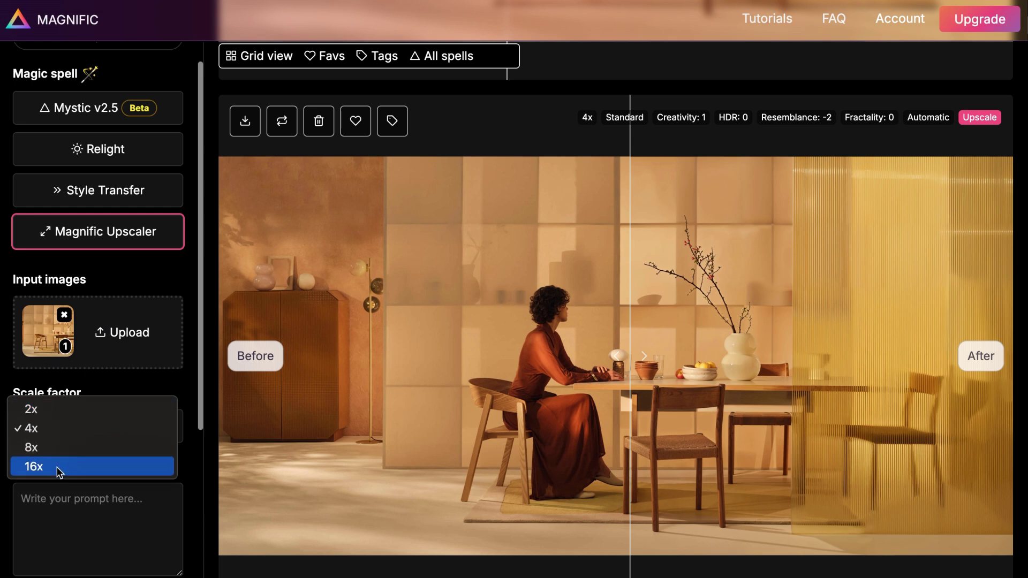
pyautogui.click(51, 428)
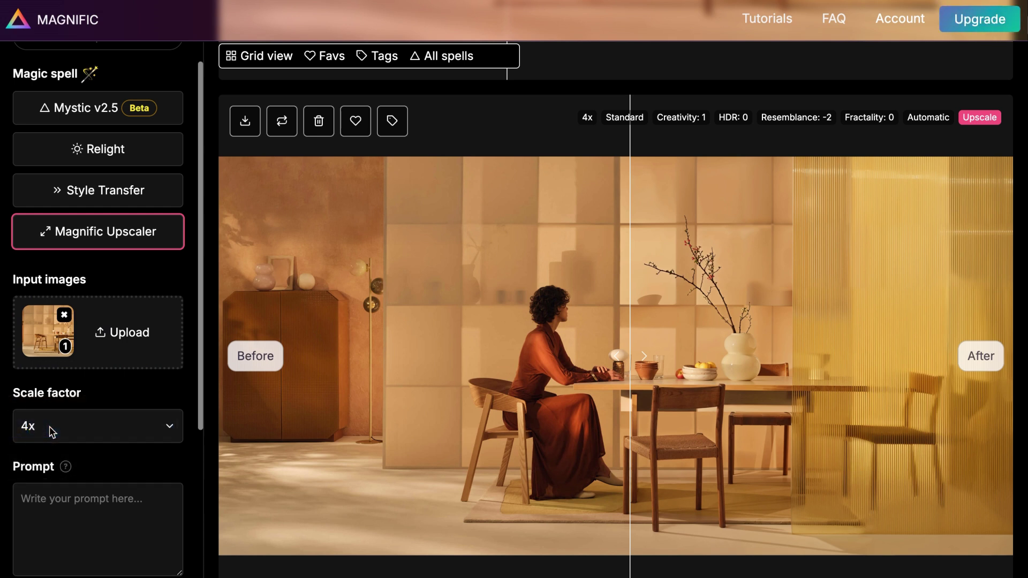
pyautogui.click(633, 362)
pyautogui.moveTo(632, 363); pyautogui.dragTo(626, 394)
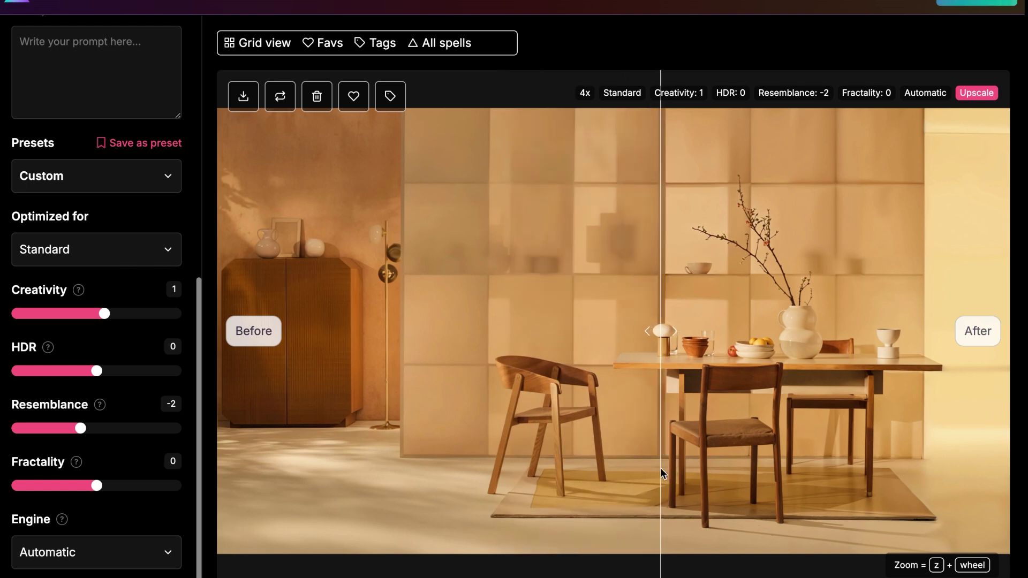
pyautogui.scroll(-5, 660, 467)
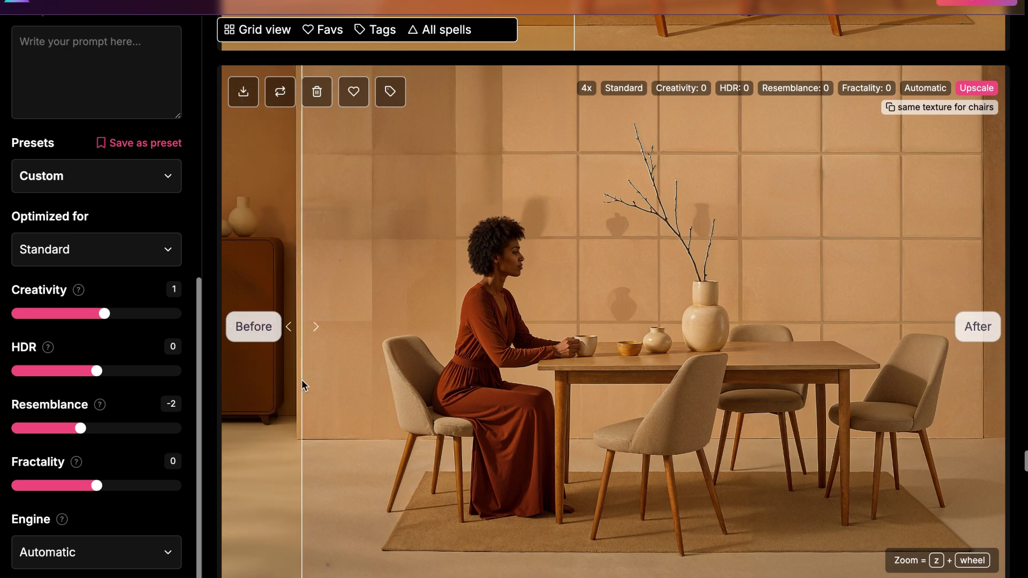
pyautogui.scroll(-10, 301, 379)
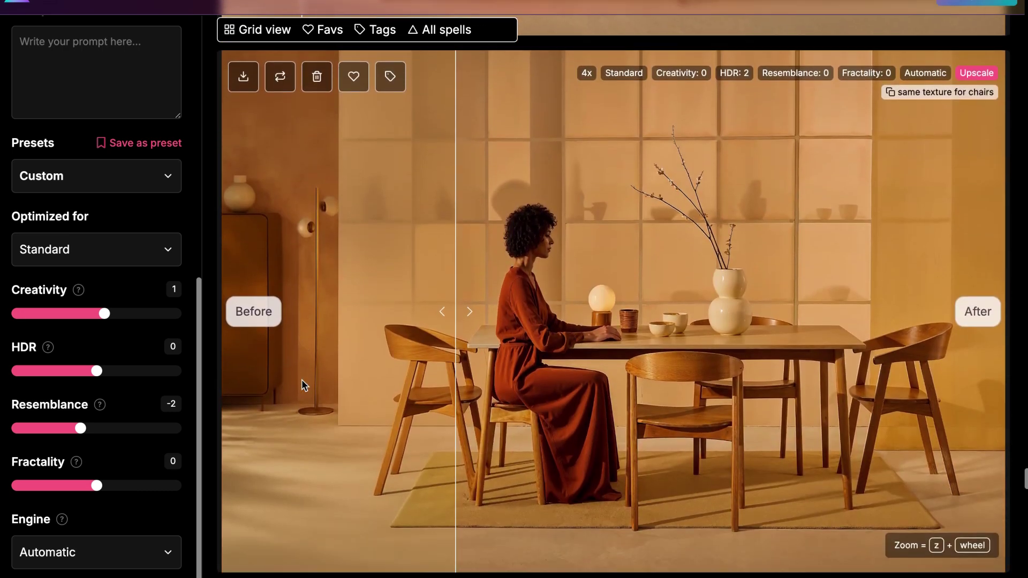
pyautogui.scroll(-10, 301, 379)
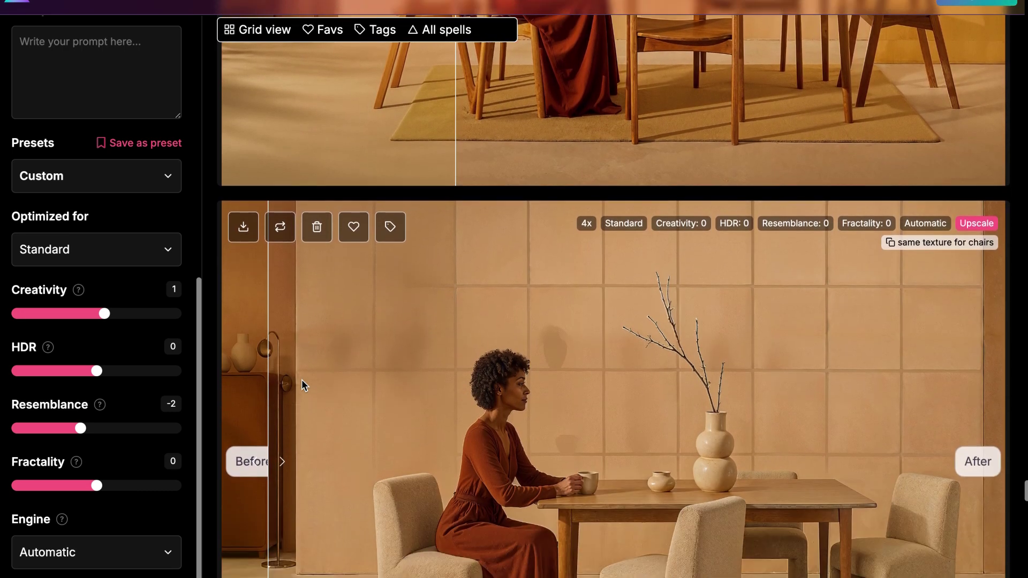
pyautogui.scroll(-2, 301, 384)
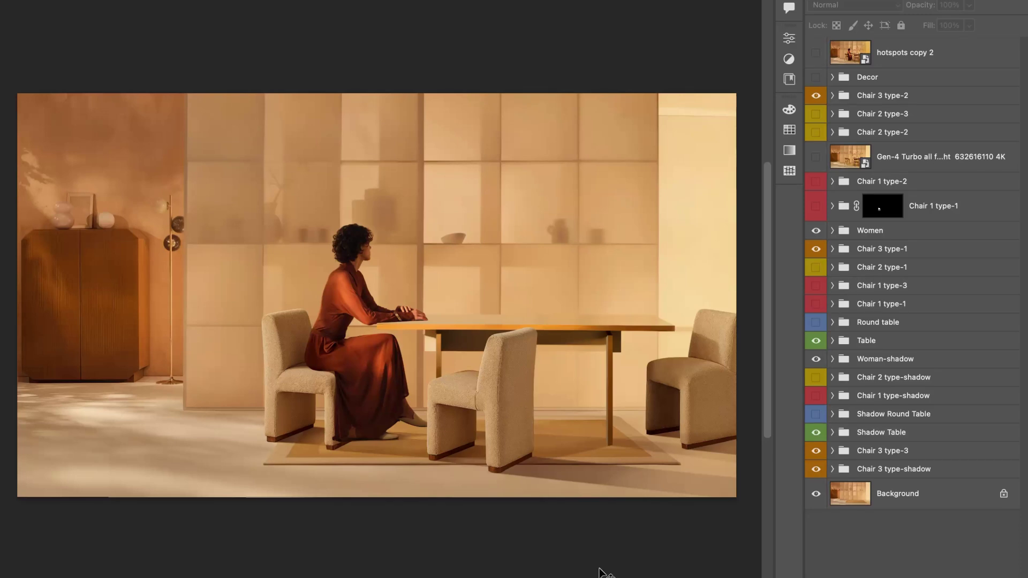
# Try the round table and its shadow instead of the long table, then revert to the long table
pyautogui.click(816, 323)
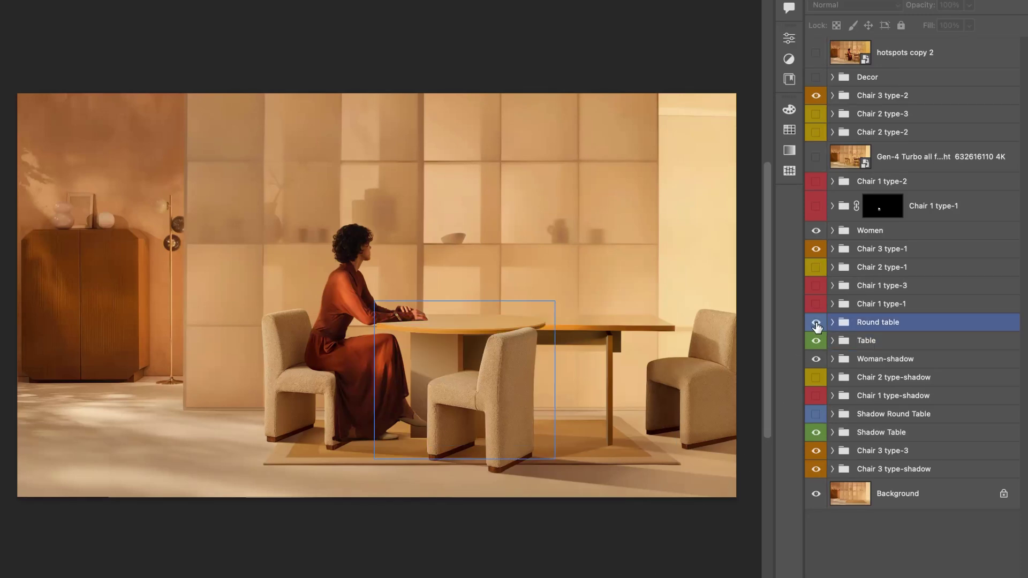
pyautogui.click(816, 341)
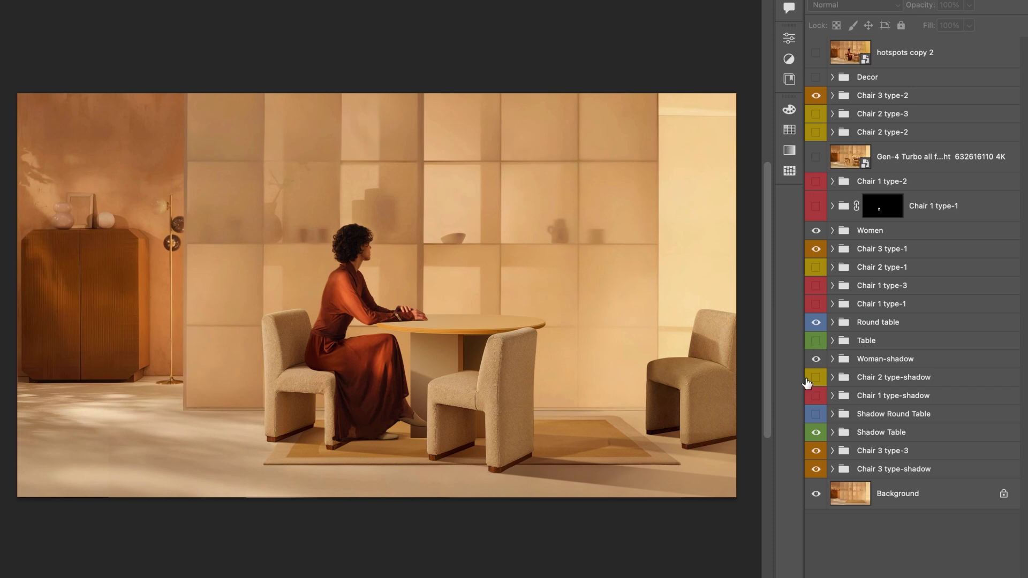
pyautogui.click(816, 432)
pyautogui.click(816, 432)
pyautogui.click(816, 413)
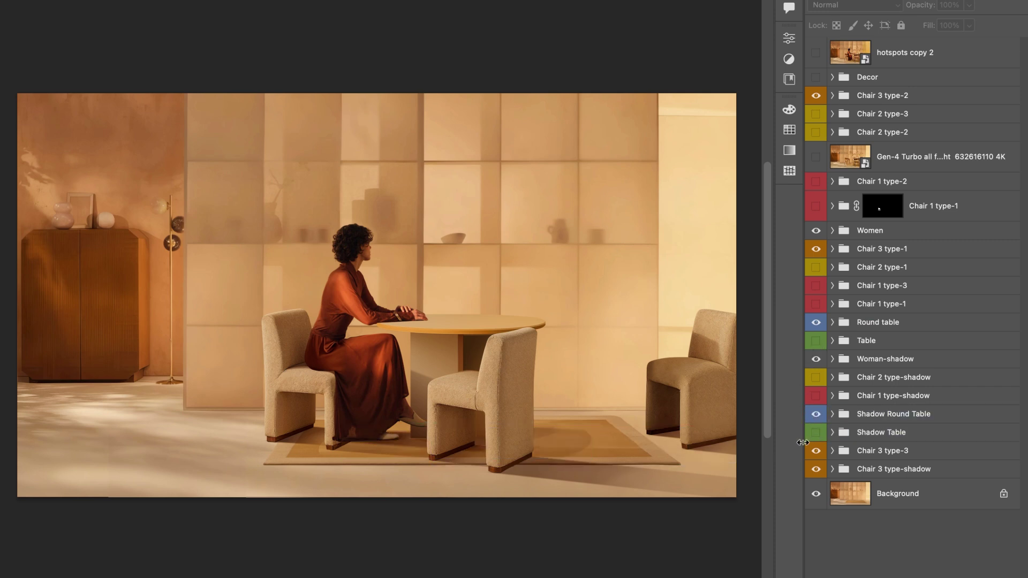
pyautogui.hotkey('ctrl', 'z')
pyautogui.hotkey('ctrl', 'z')
pyautogui.hotkey('ctrl', 'z')
pyautogui.hotkey('ctrl', 'z')
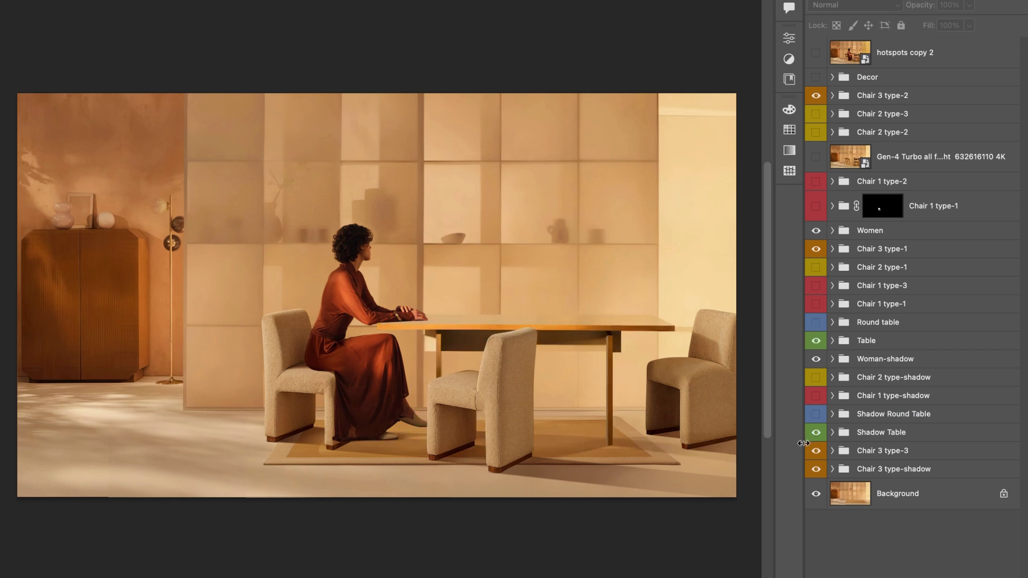
# Compare the wooden-legged front chair, keep the upholstered one, and turn on the Decor group
pyautogui.click(816, 96)
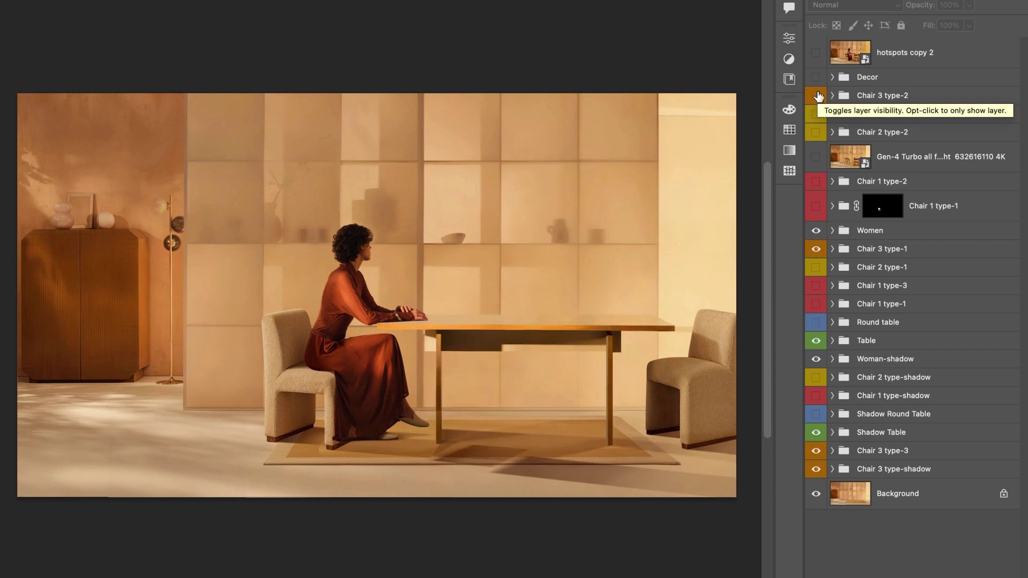
pyautogui.click(816, 132)
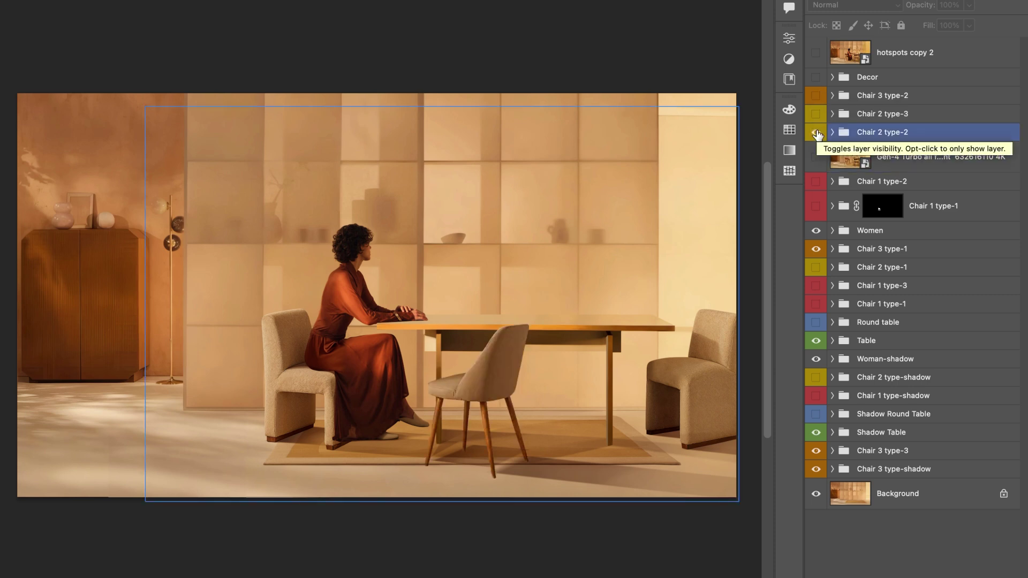
pyautogui.click(816, 132)
pyautogui.click(816, 96)
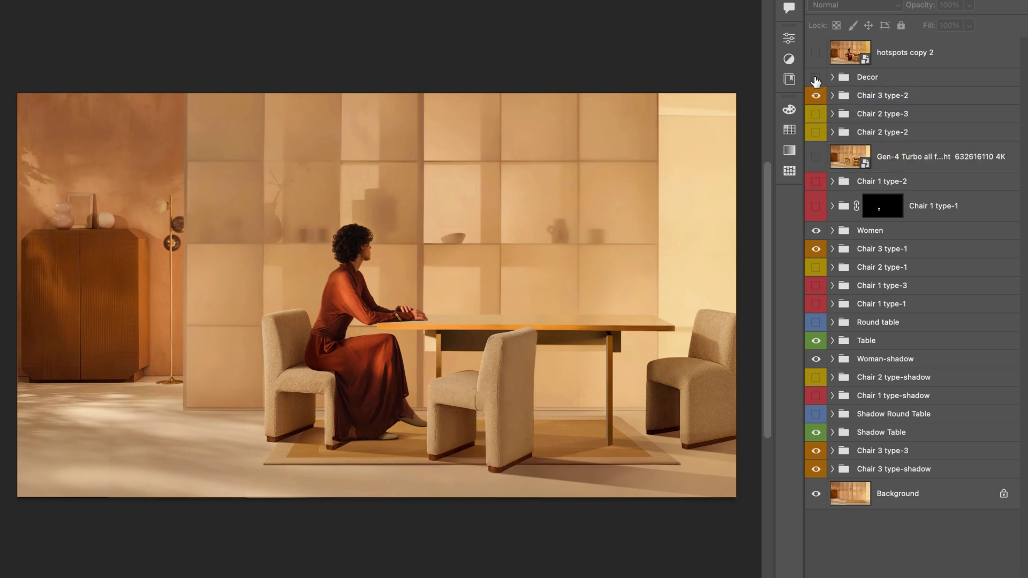
pyautogui.click(816, 78)
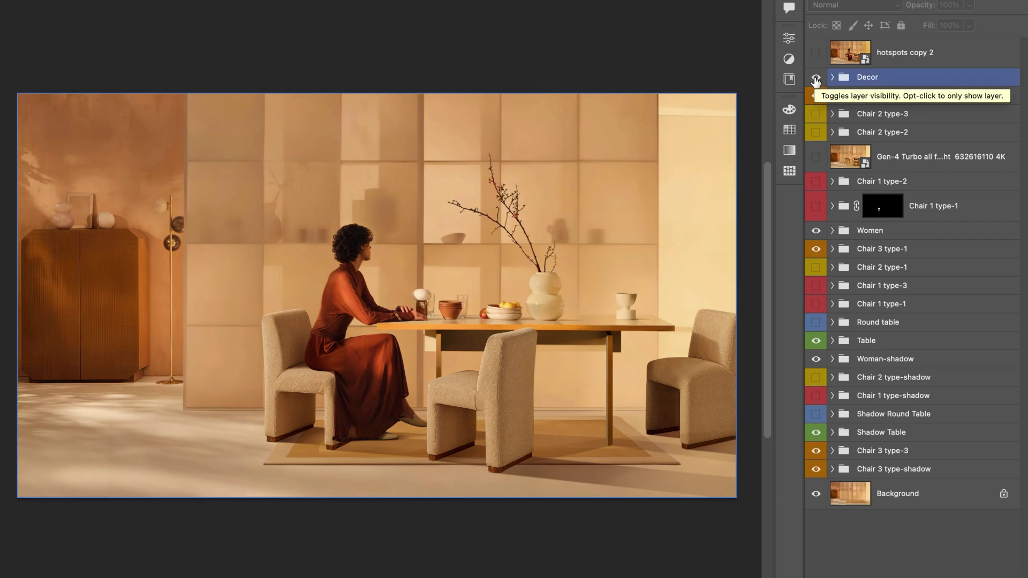